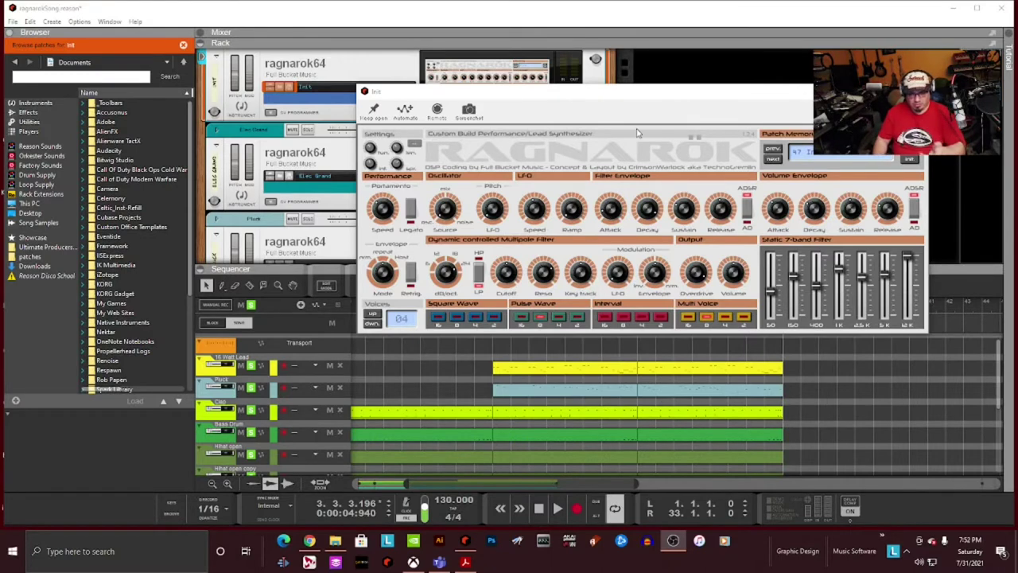
Step: Initialize the Ragnarök synth to its default Init patch, bringing Voices back to 01
left_click(909, 159)
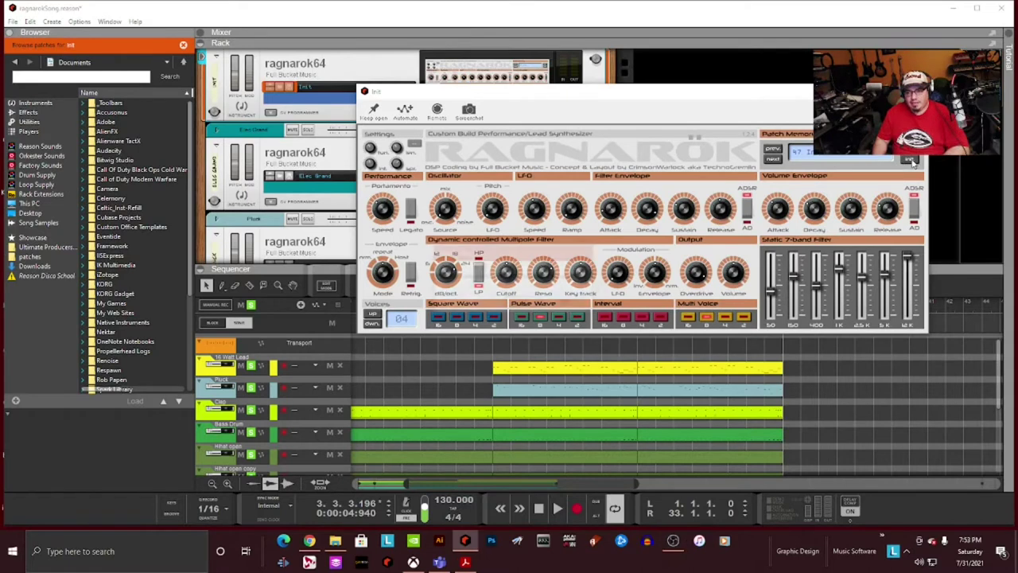
left_click(531, 303)
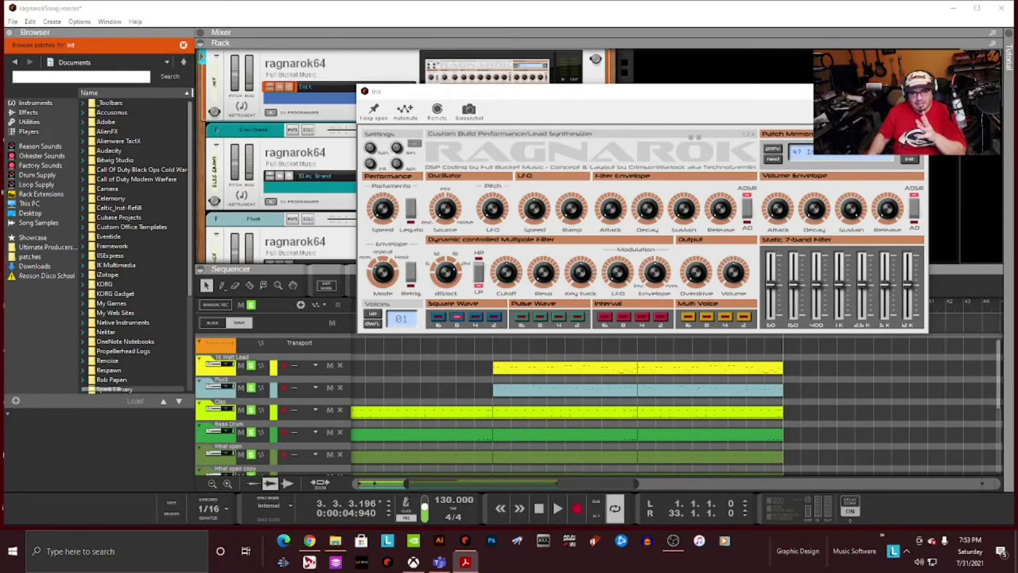
Step: Drag the Ragnarök window by its title bar up and left toward the top-left corner
left_click_drag(798, 94, 562, 58)
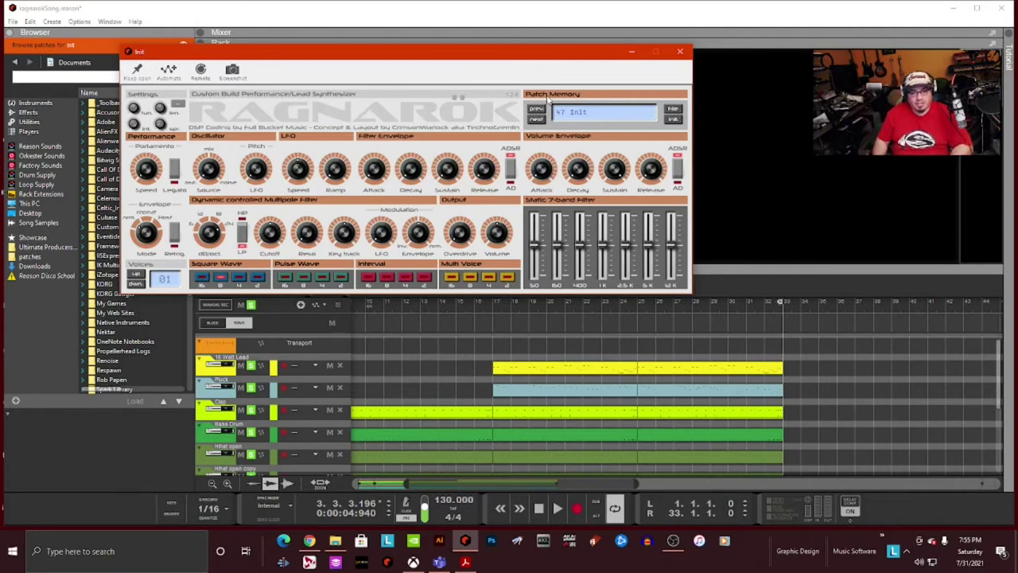
Step: Audition patches from Oberheim-ish and Init back through Harmonic Bass 2 to Acoustic Guitar
left_click(536, 120)
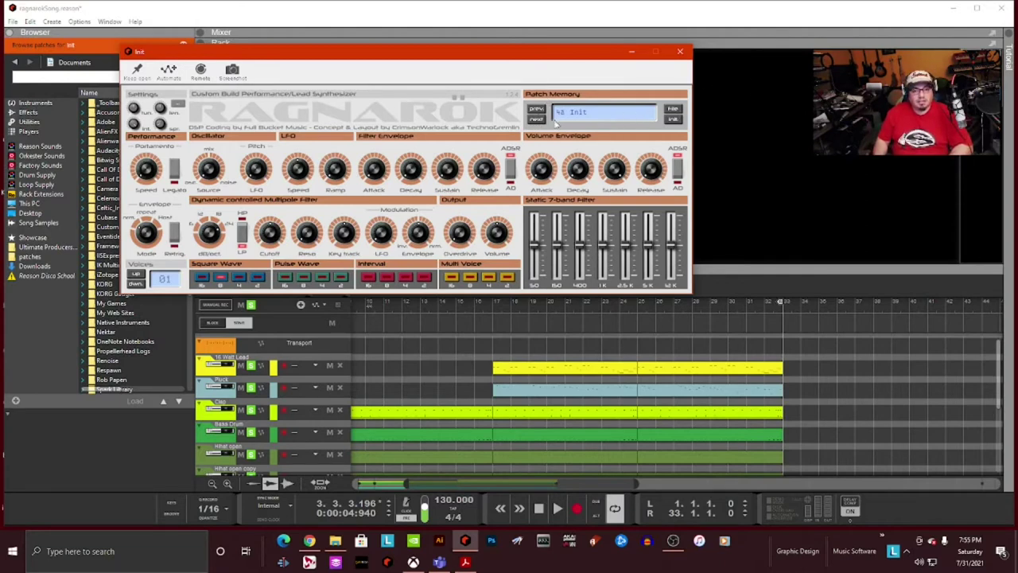
left_click(541, 113)
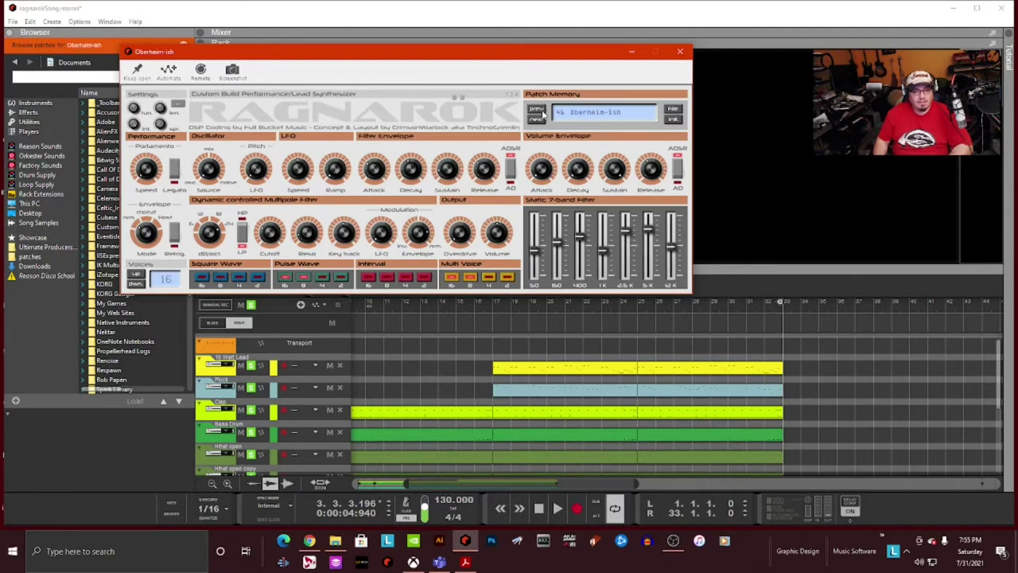
left_click(544, 114)
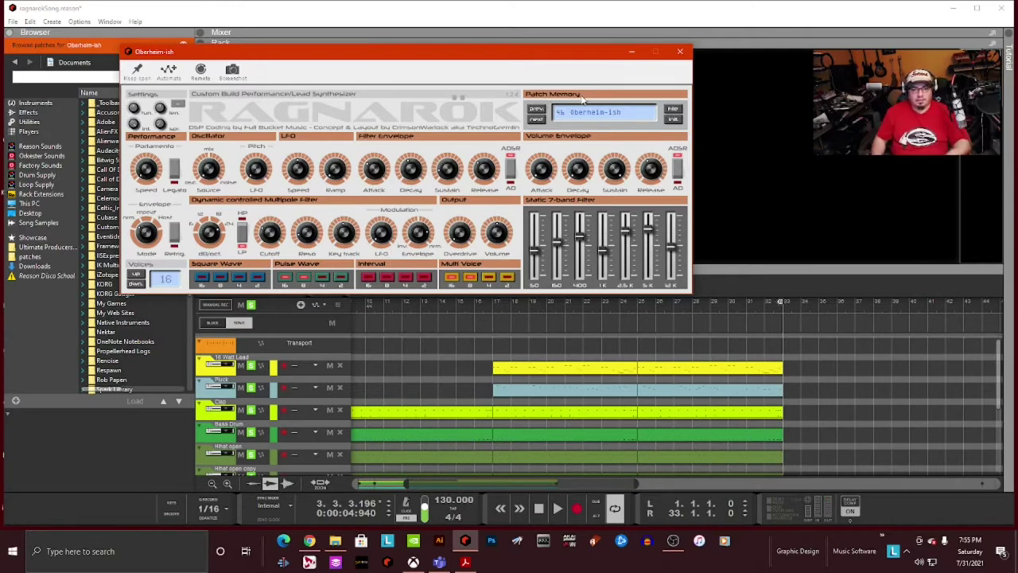
left_click(533, 120)
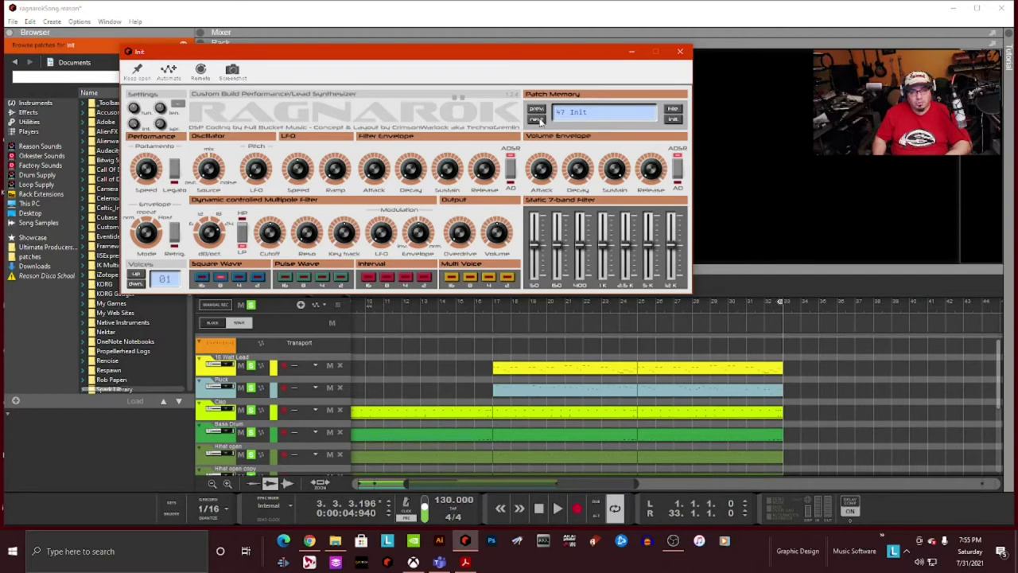
left_click(539, 110)
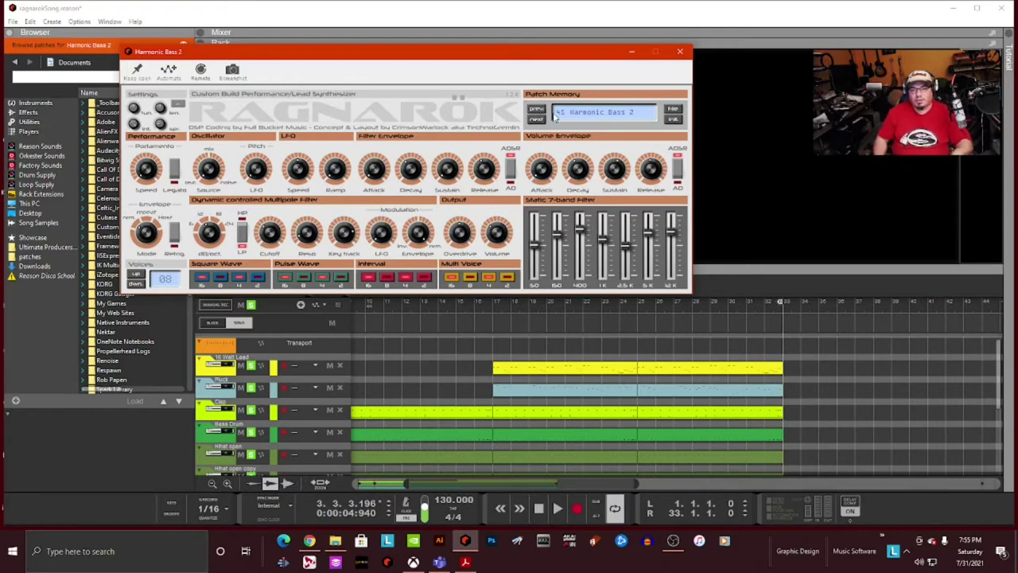
left_click(544, 110)
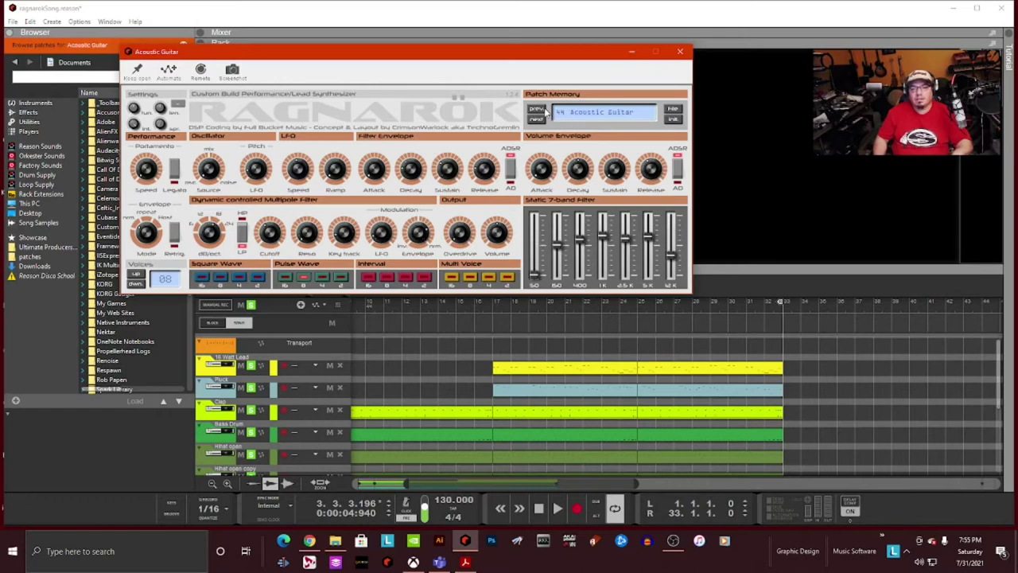
Step: Step back through Escape-NY and Pluck to Maxi Lead, then forward again to Init
left_click(539, 120)
left_click(538, 113)
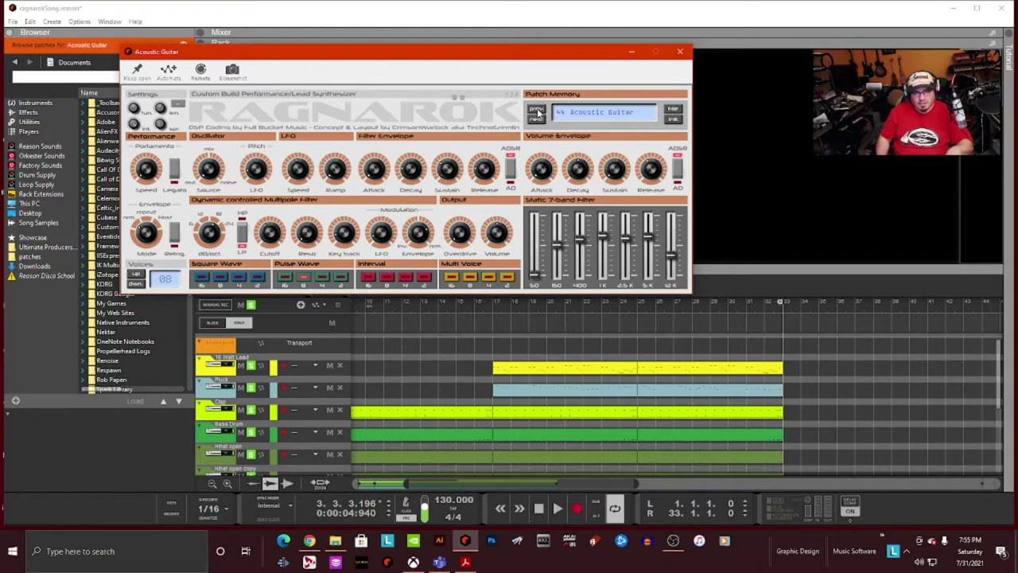
left_click(537, 112)
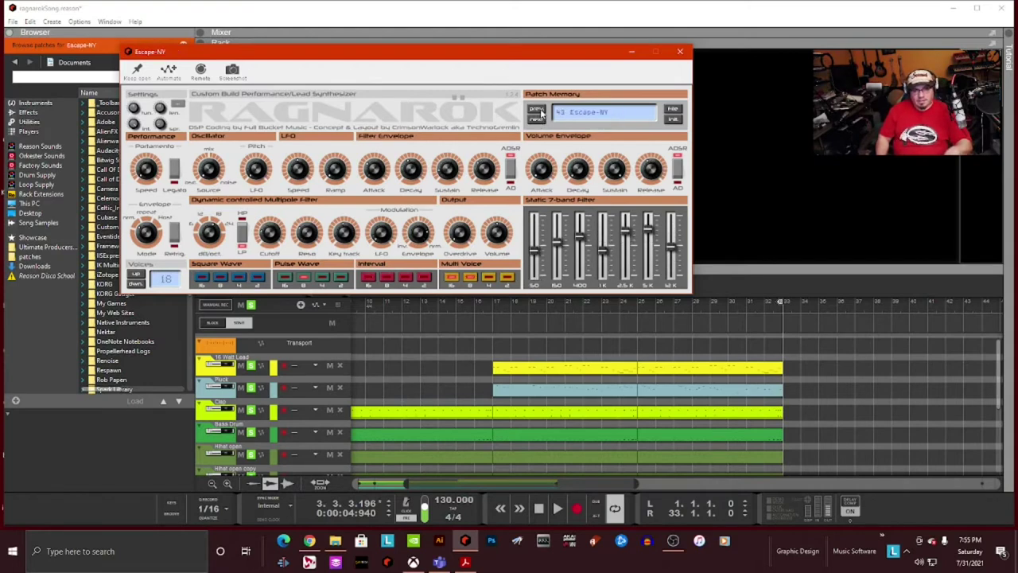
left_click(539, 111)
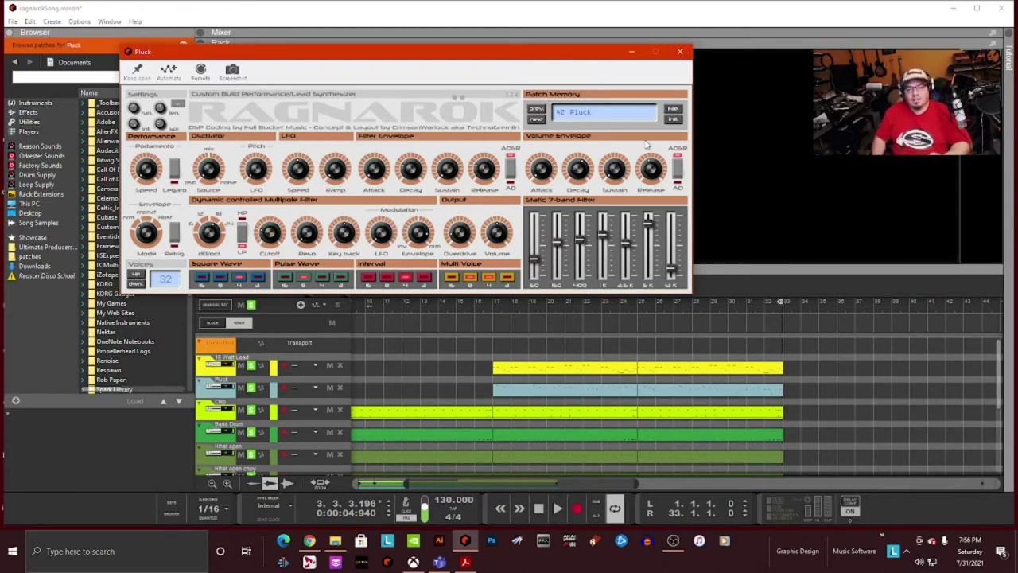
left_click(538, 119)
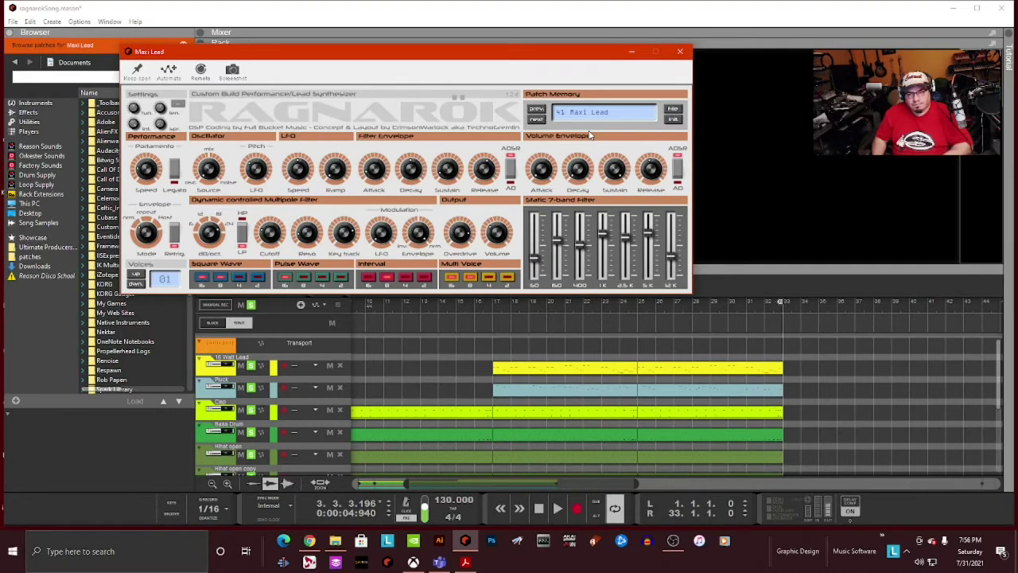
left_click(539, 119)
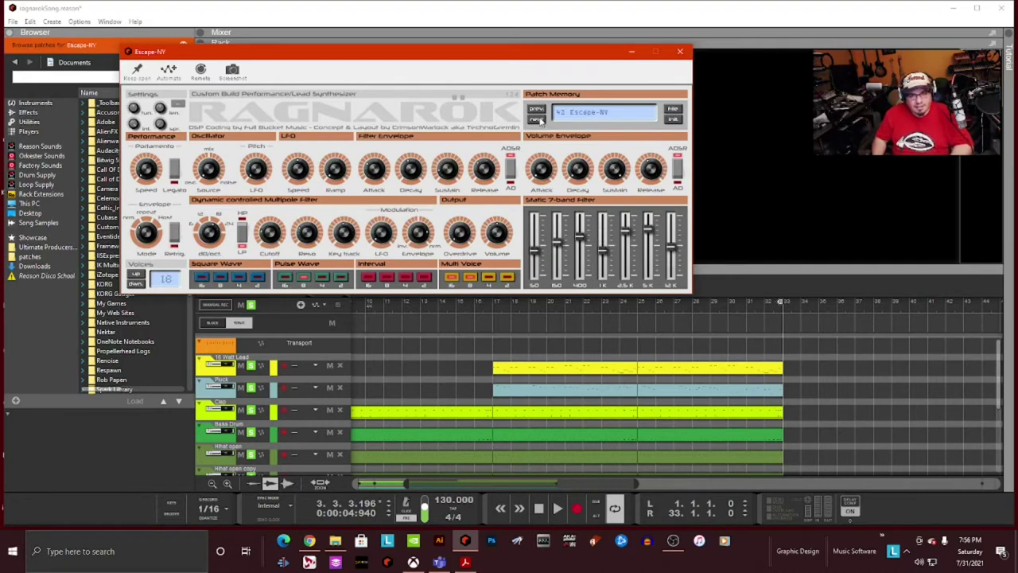
left_click(539, 119)
left_click(539, 119)
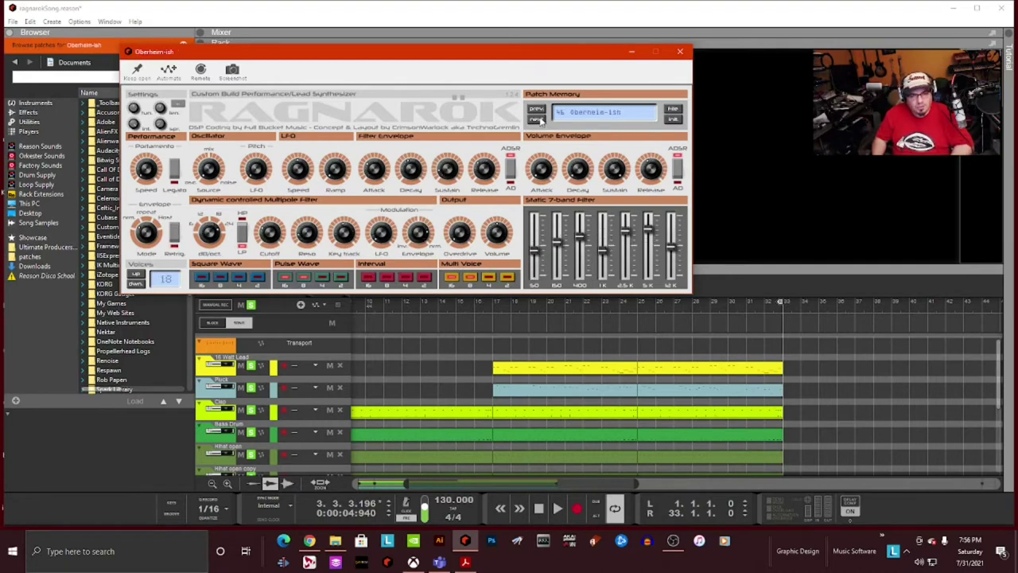
left_click(539, 119)
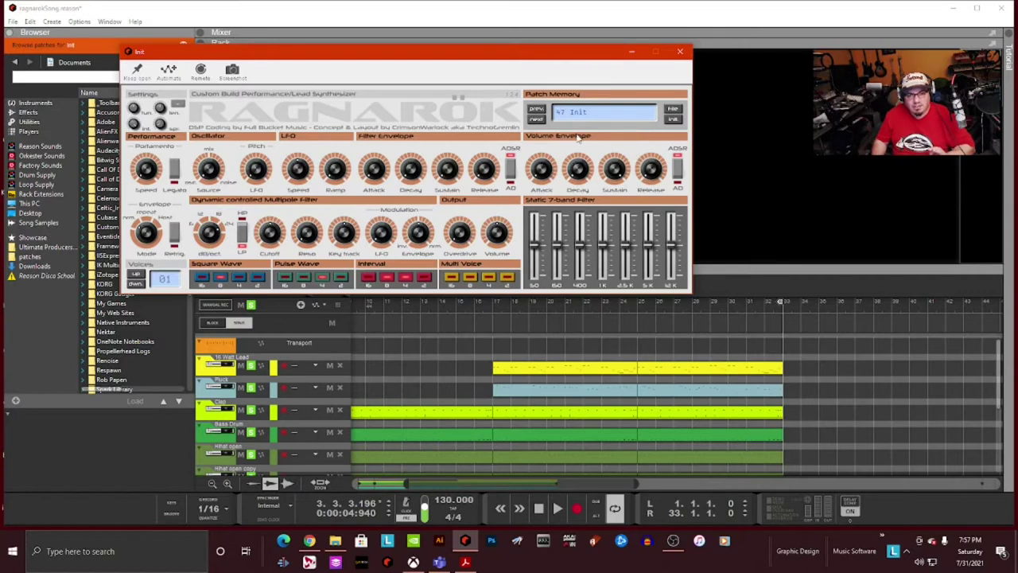
left_click(538, 121)
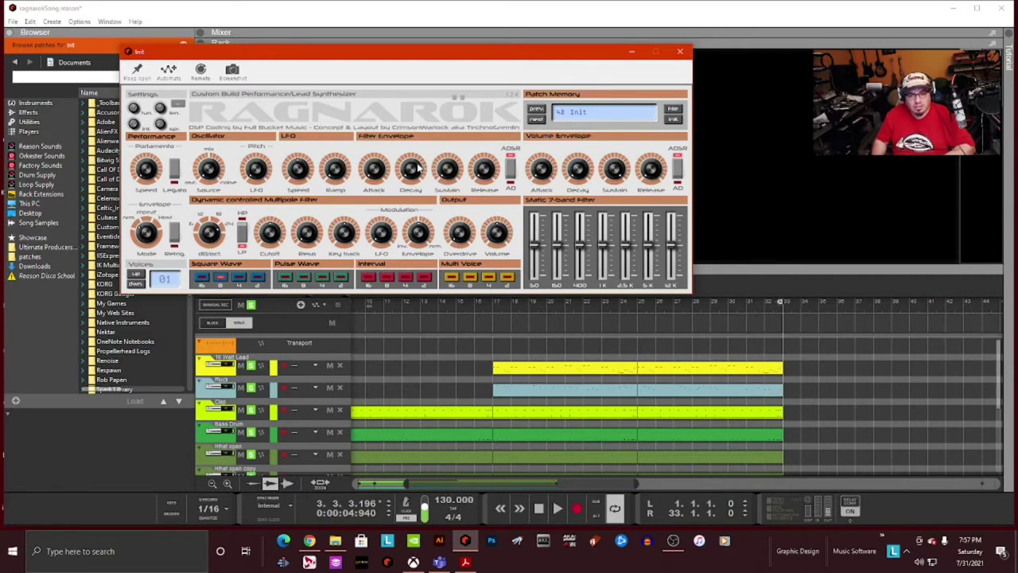
left_click(534, 117)
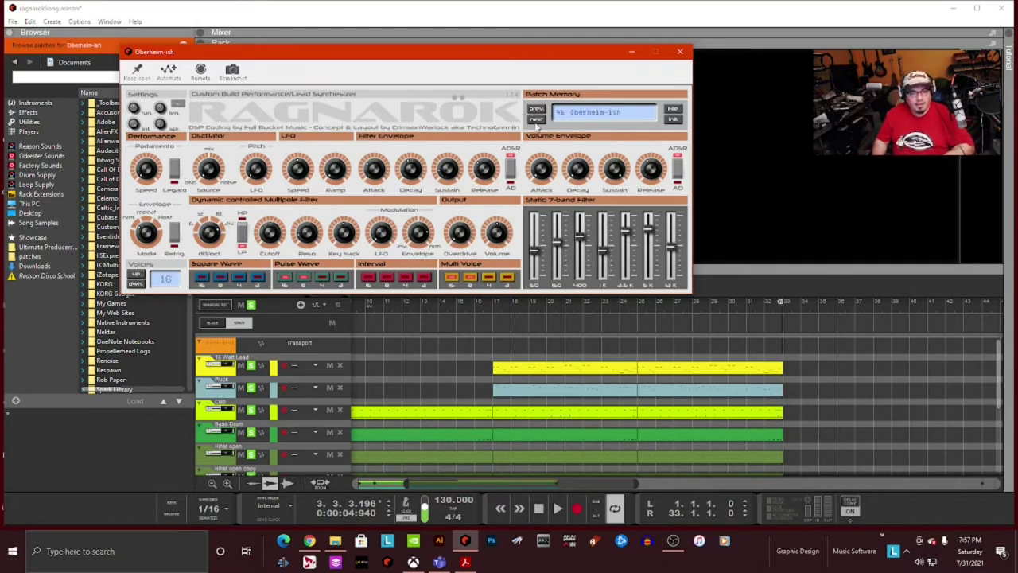
left_click(534, 119)
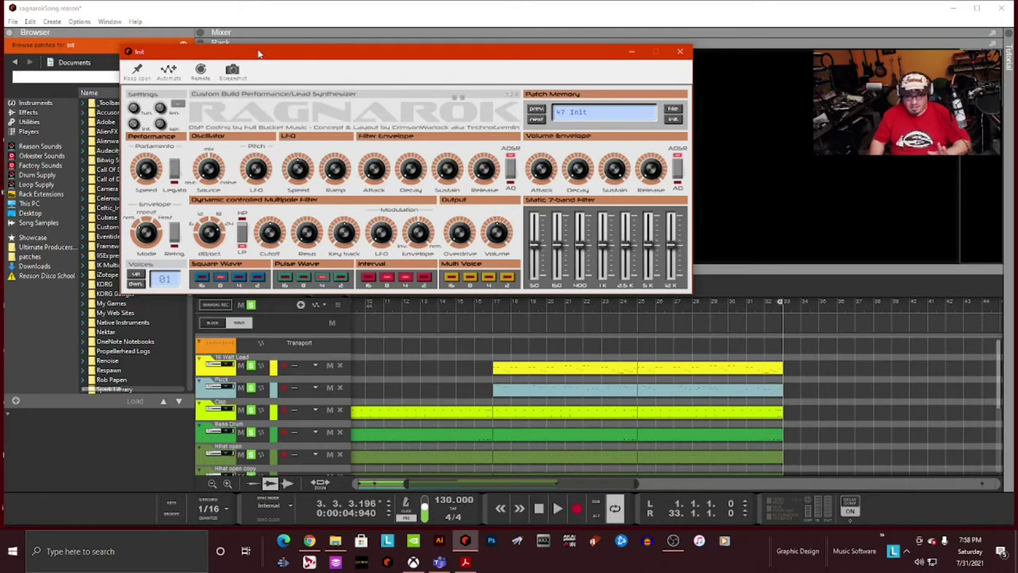
left_click_drag(261, 54, 338, 93)
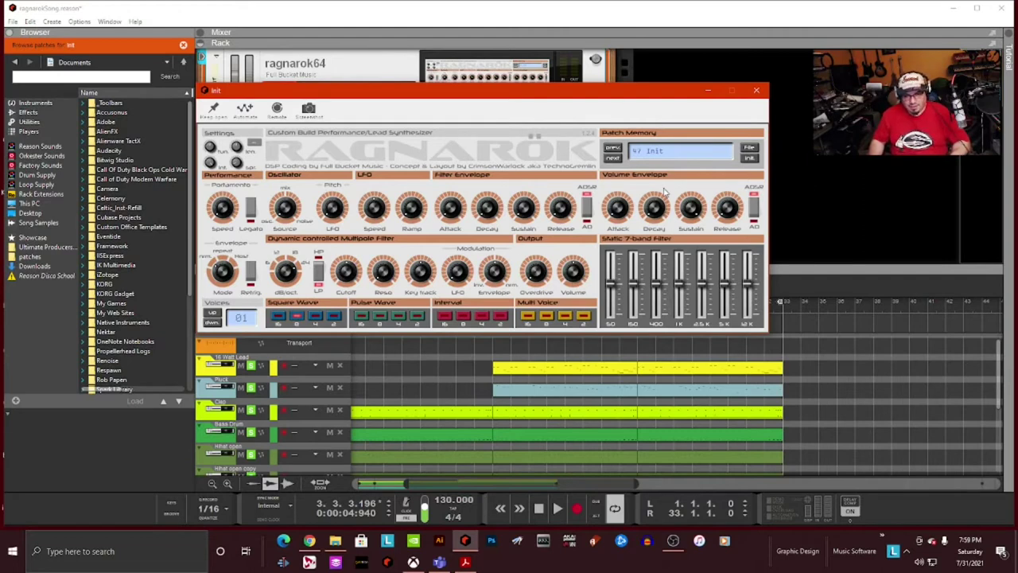
Step: Open Ragnarök's patch file options menu
left_click(752, 149)
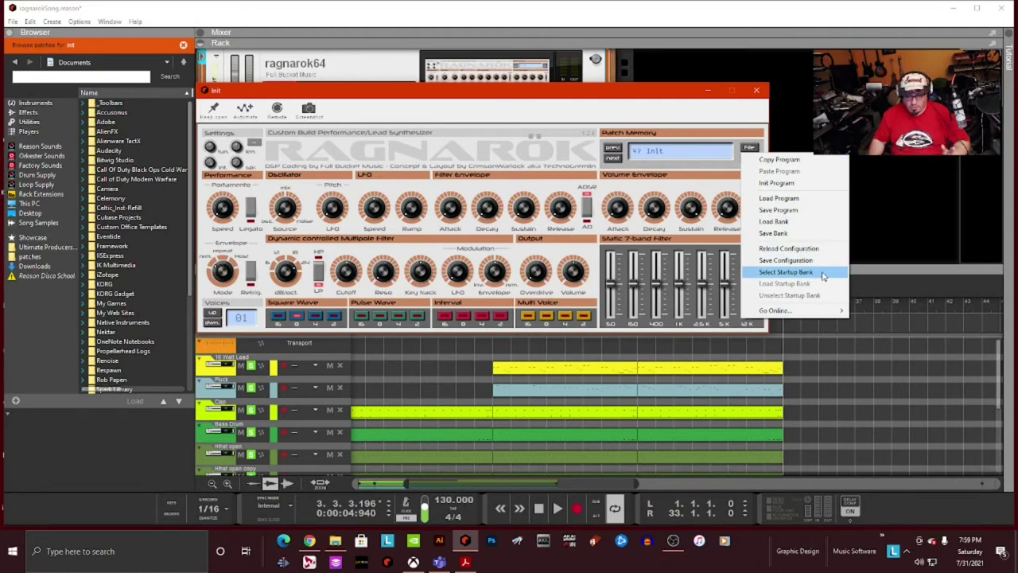
Step: Load patch 32: 6 Pole Drops from the bank menu, then step to 33 Solina
left_click(691, 162)
left_click(645, 153)
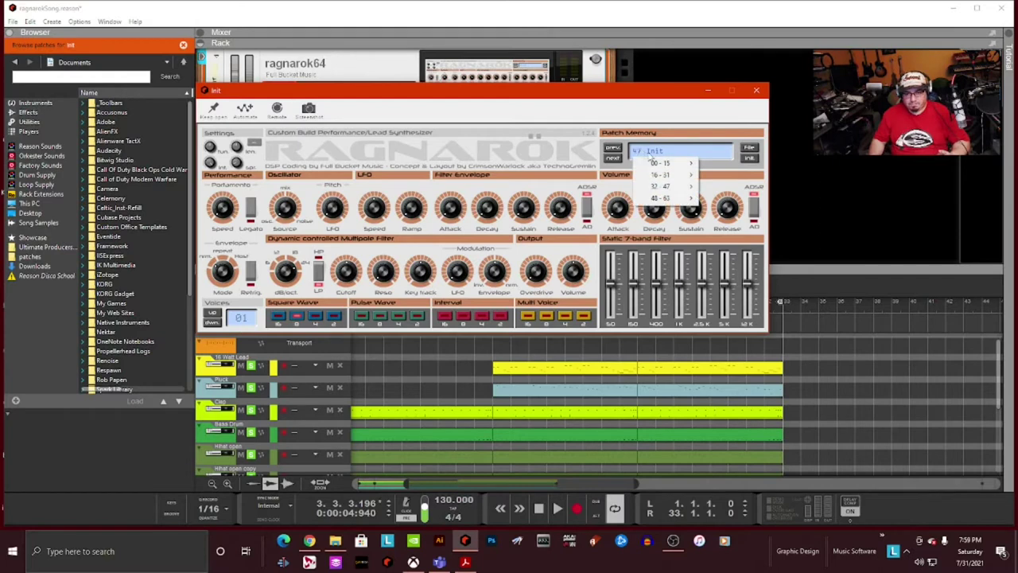
mouse_move(663, 163)
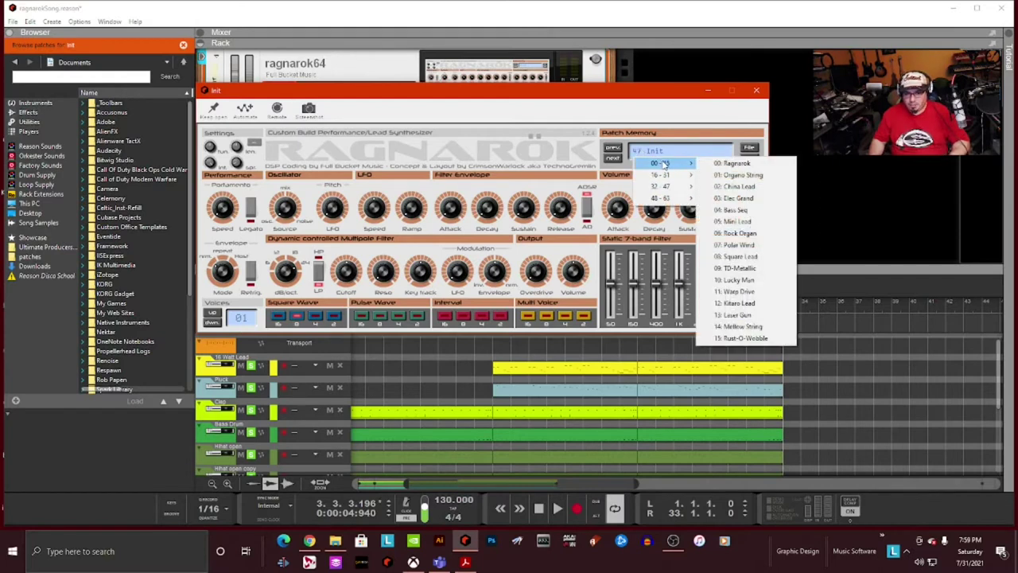
left_click(660, 151)
double_click(660, 150)
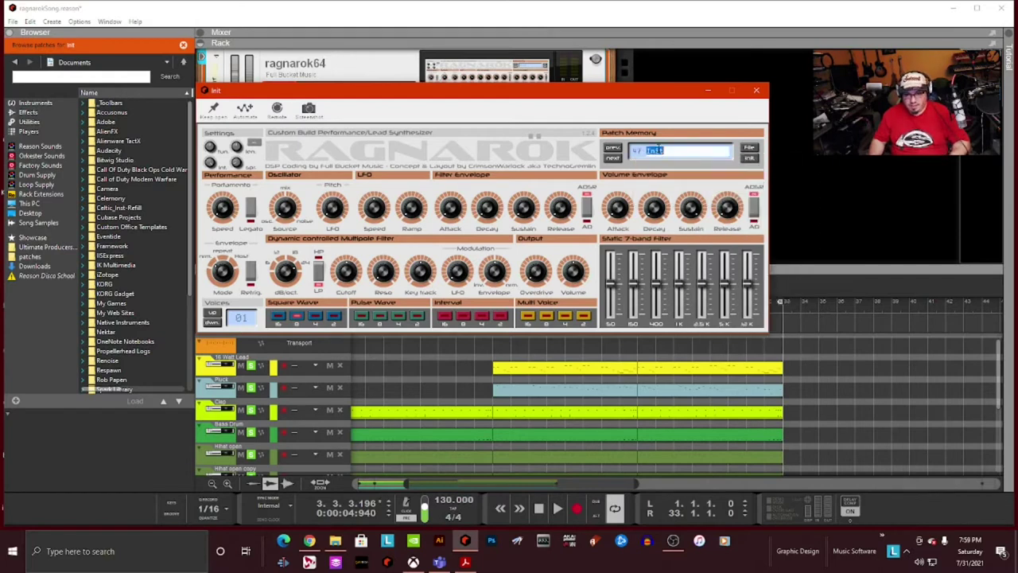
left_click(646, 154)
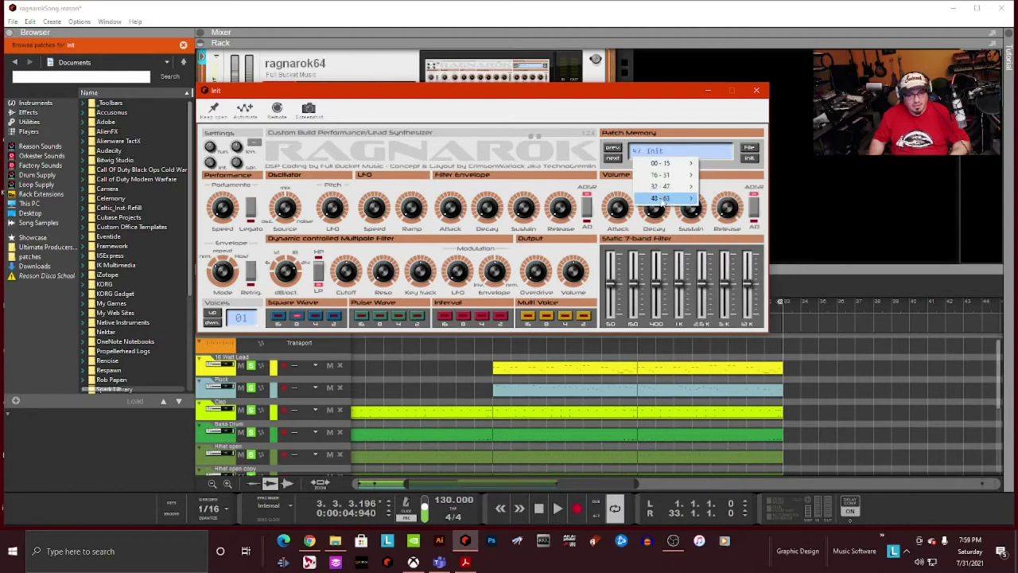
mouse_move(664, 163)
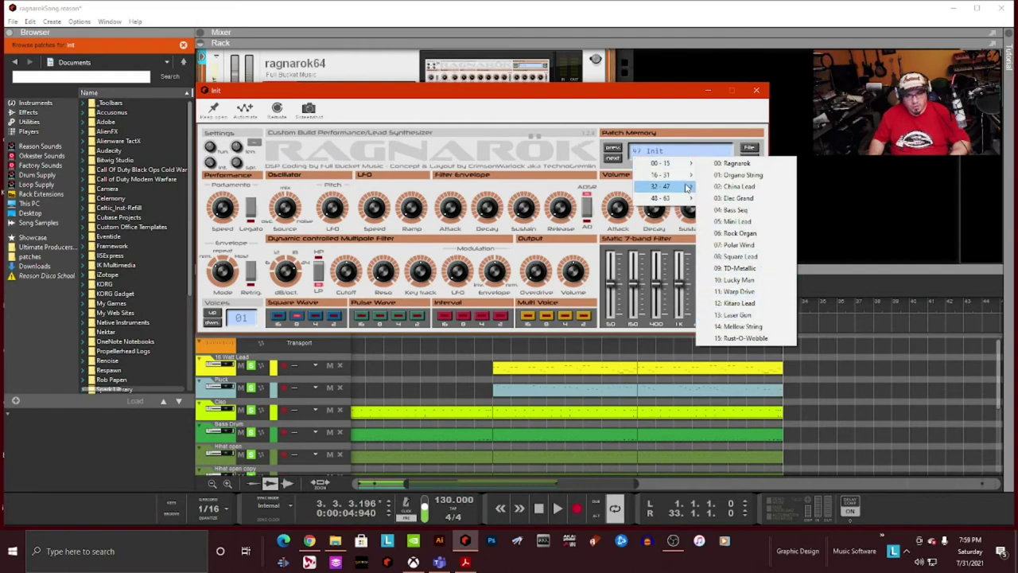
mouse_move(687, 186)
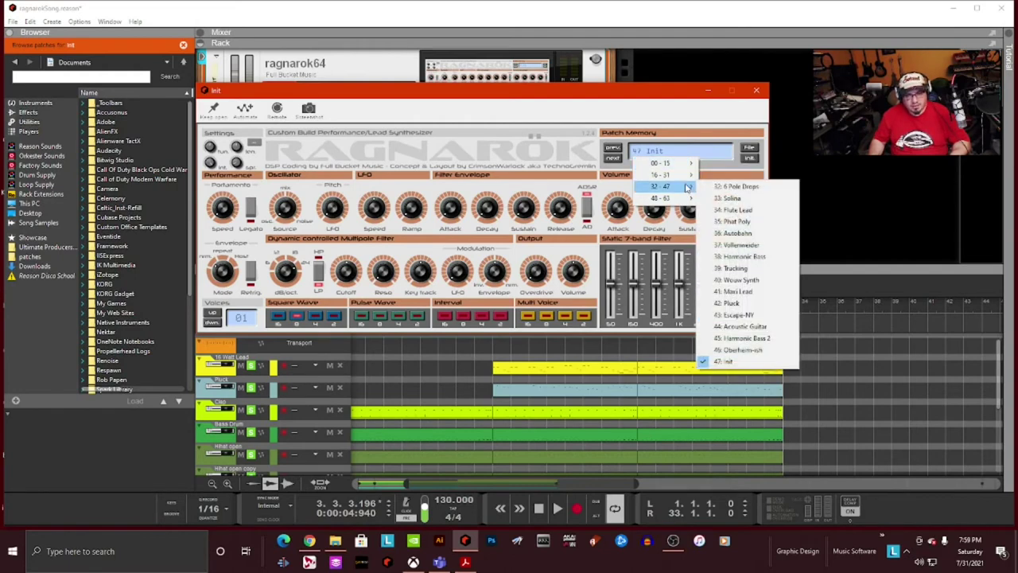
left_click(735, 187)
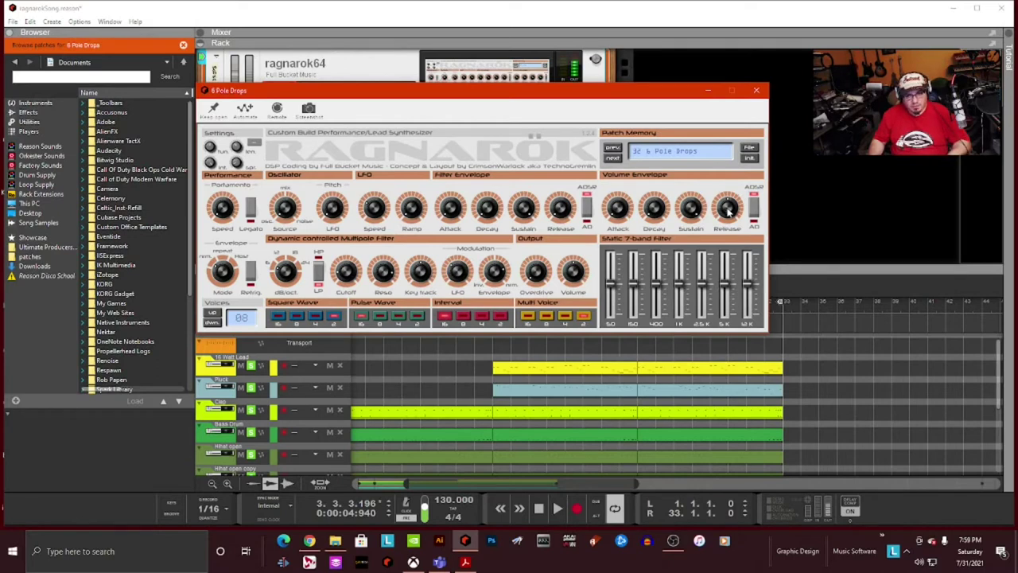
left_click(619, 159)
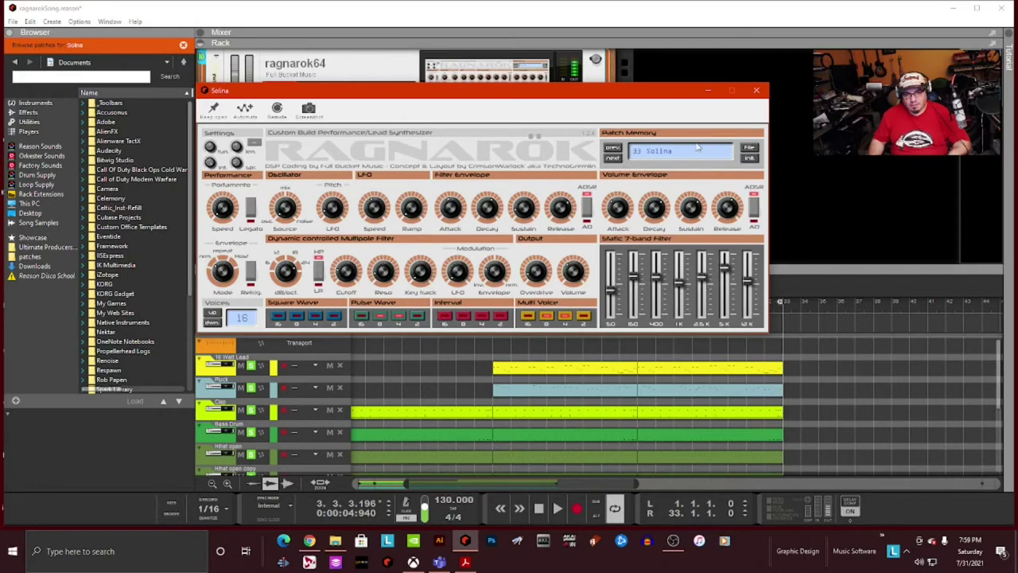
Step: Load patch 48: Init from the 48-63 bank
left_click(639, 151)
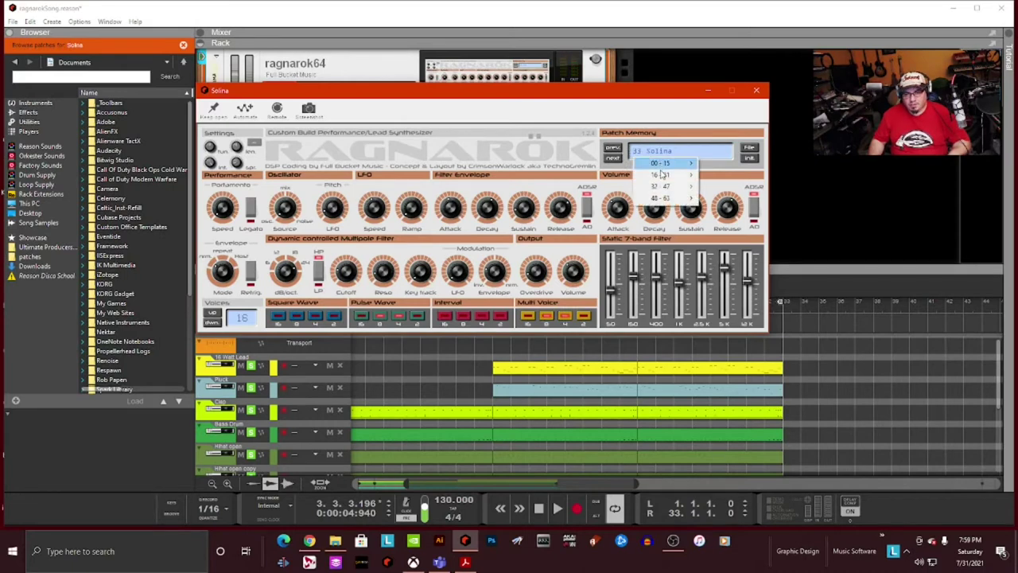
mouse_move(666, 199)
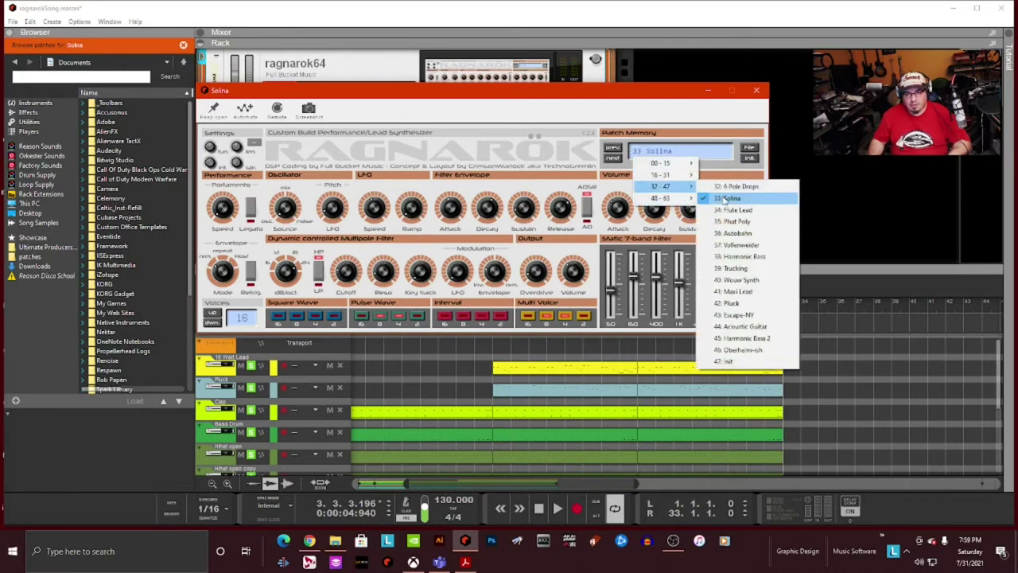
mouse_move(688, 198)
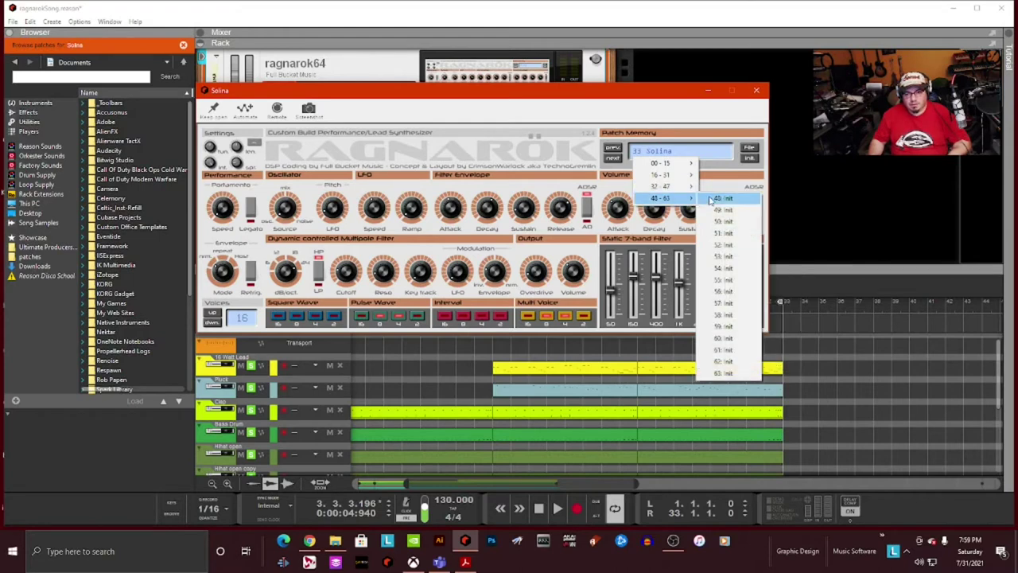
left_click(718, 199)
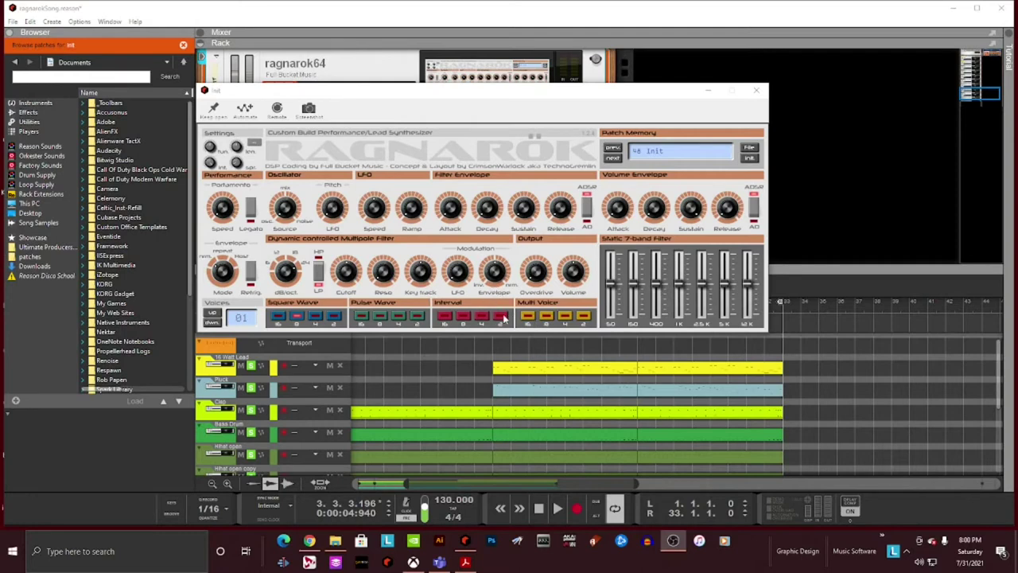
Step: Enable the second Multi Voice button on Ragnarök's Init patch
left_click(546, 317)
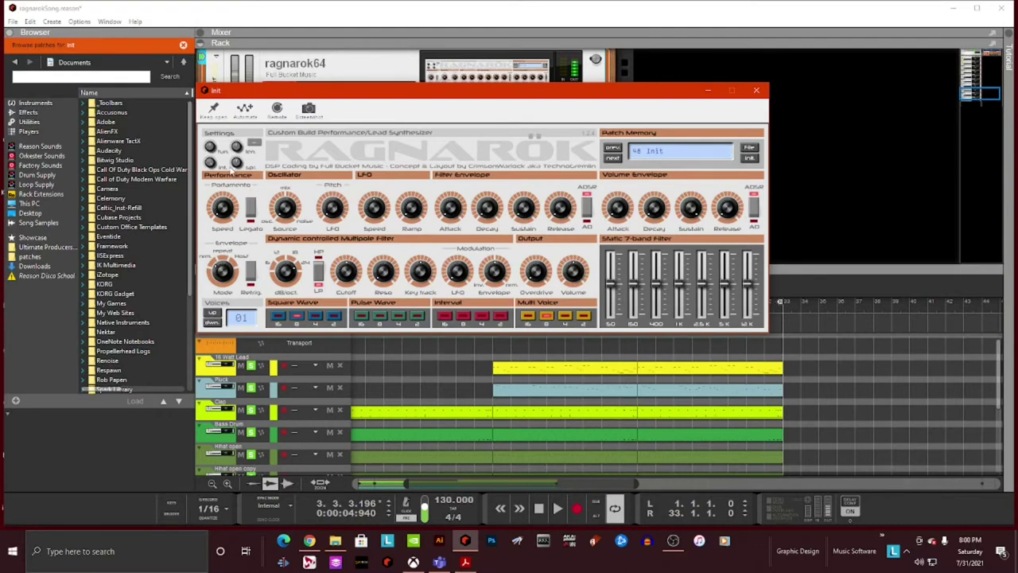
left_click(255, 144)
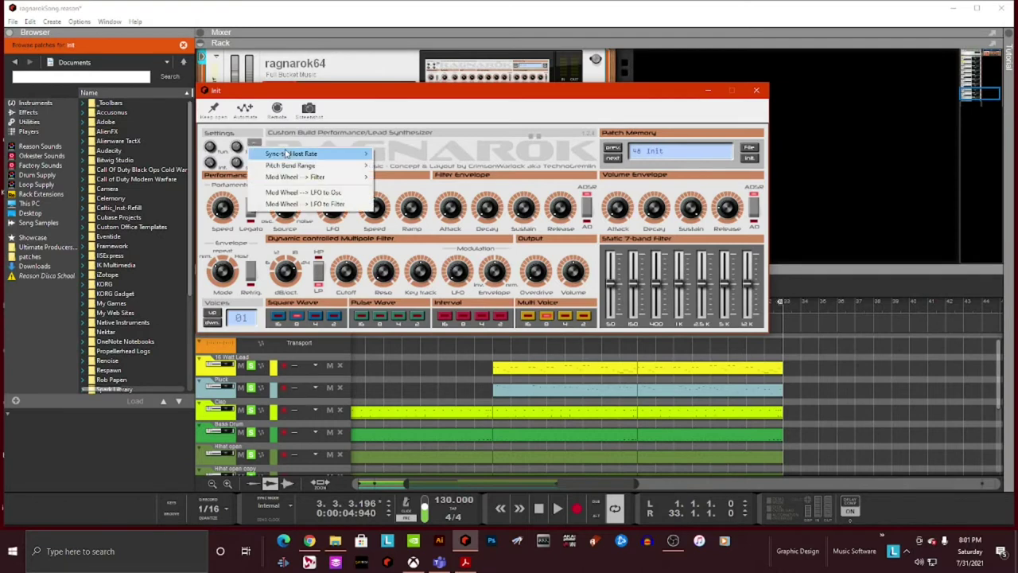
Step: Set Ragnarök's Pitch Bend Range to 12 in the Settings menu
mouse_move(289, 153)
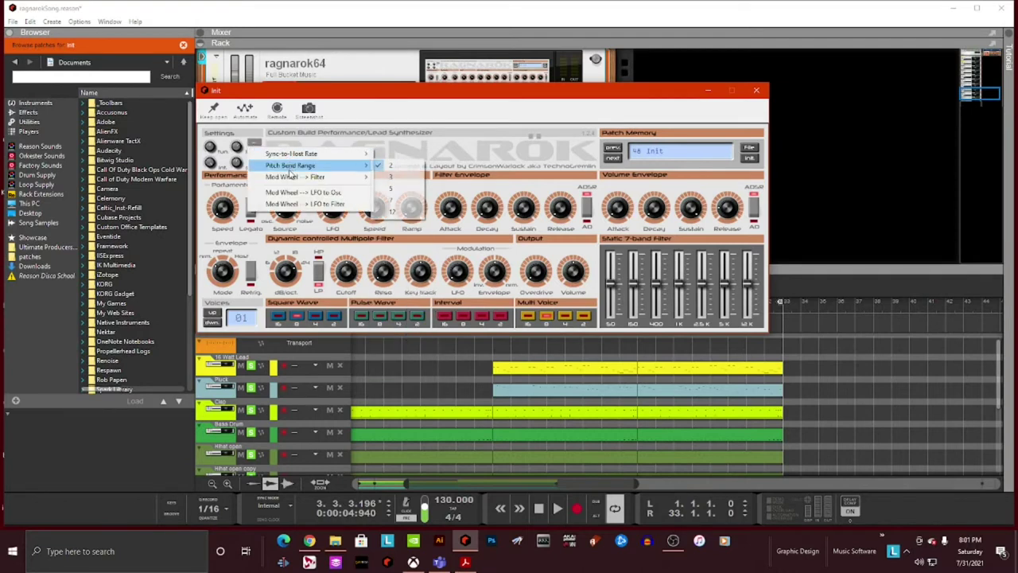
mouse_move(296, 180)
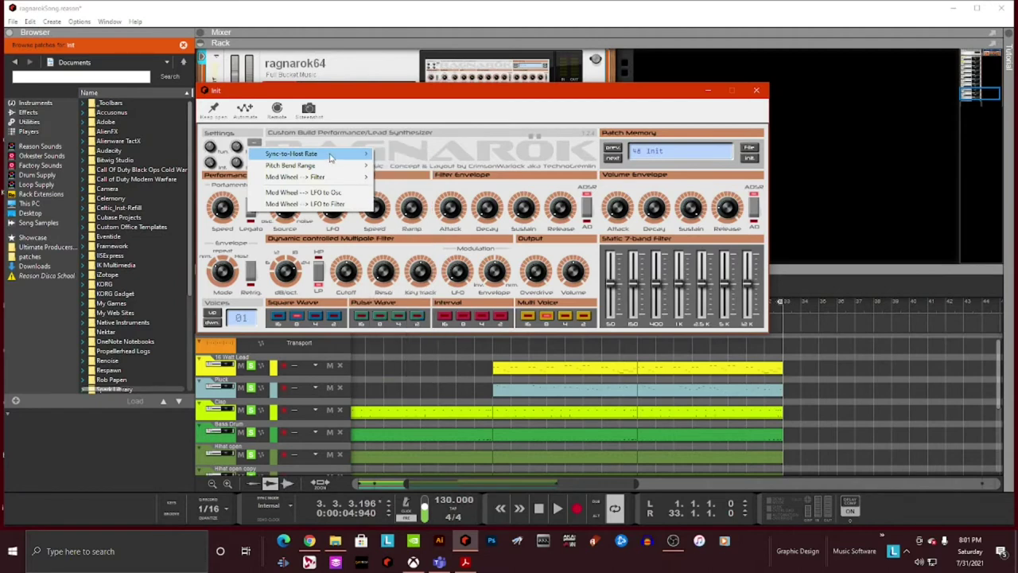
mouse_move(326, 167)
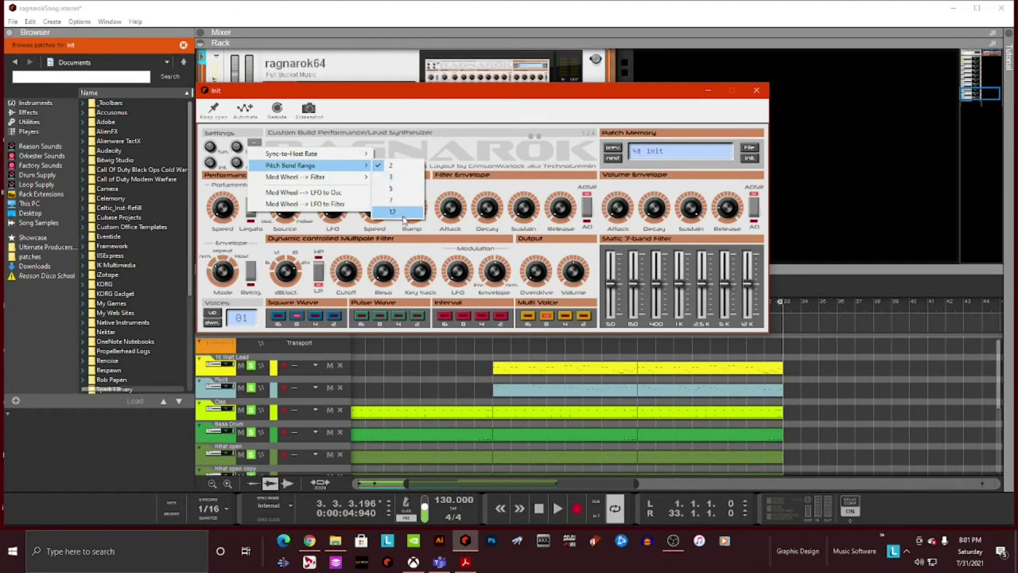
left_click(404, 215)
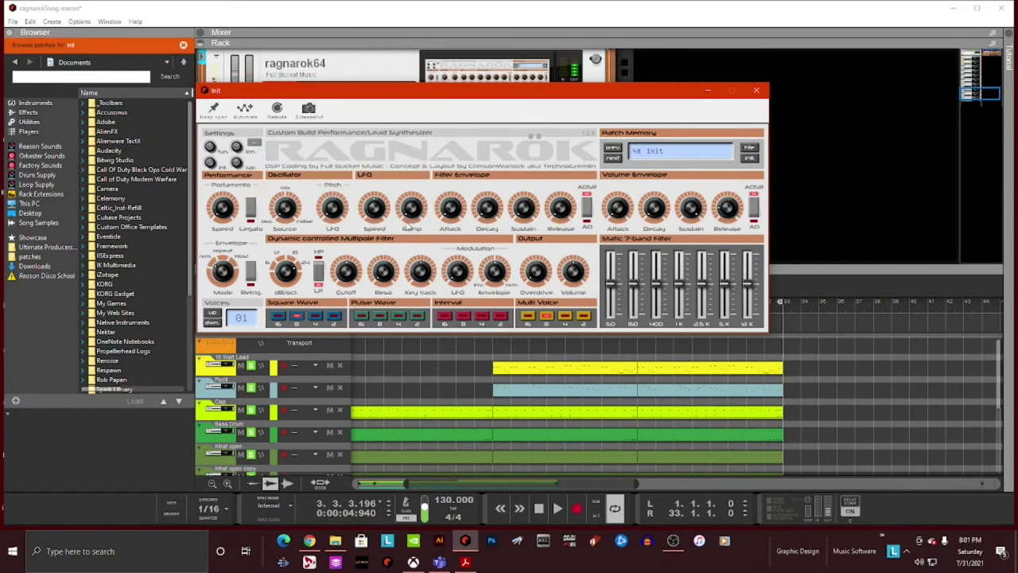
Step: Set Mod Wheel --> Filter to 50, then check further Settings menu options and close it
left_click(256, 144)
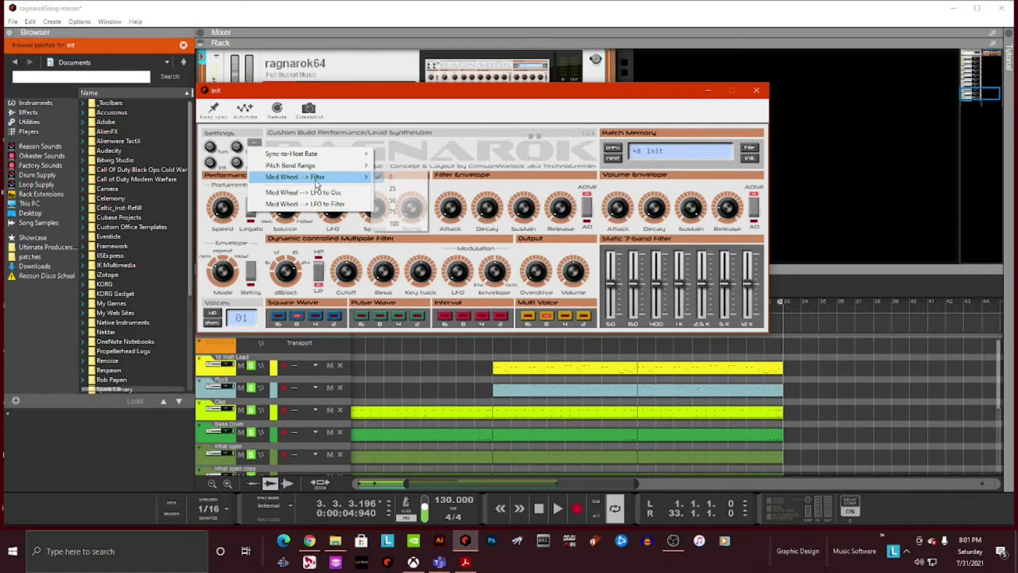
left_click(399, 204)
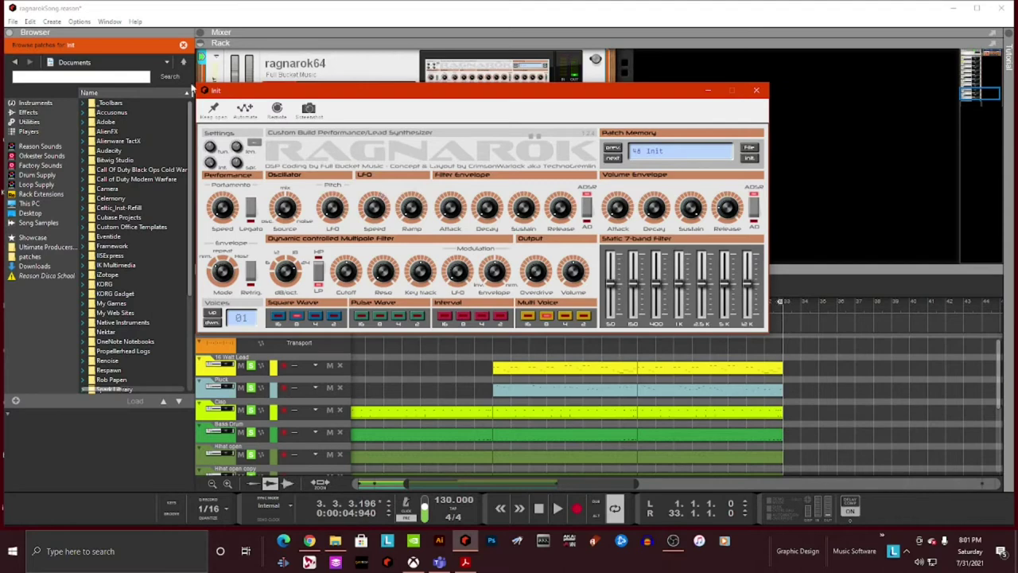
left_click(258, 147)
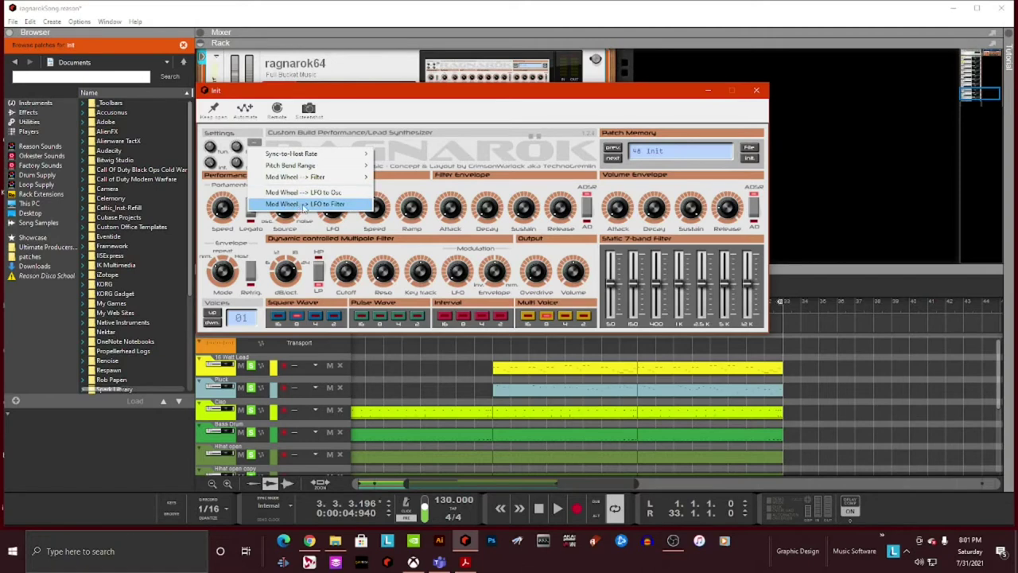
left_click(319, 204)
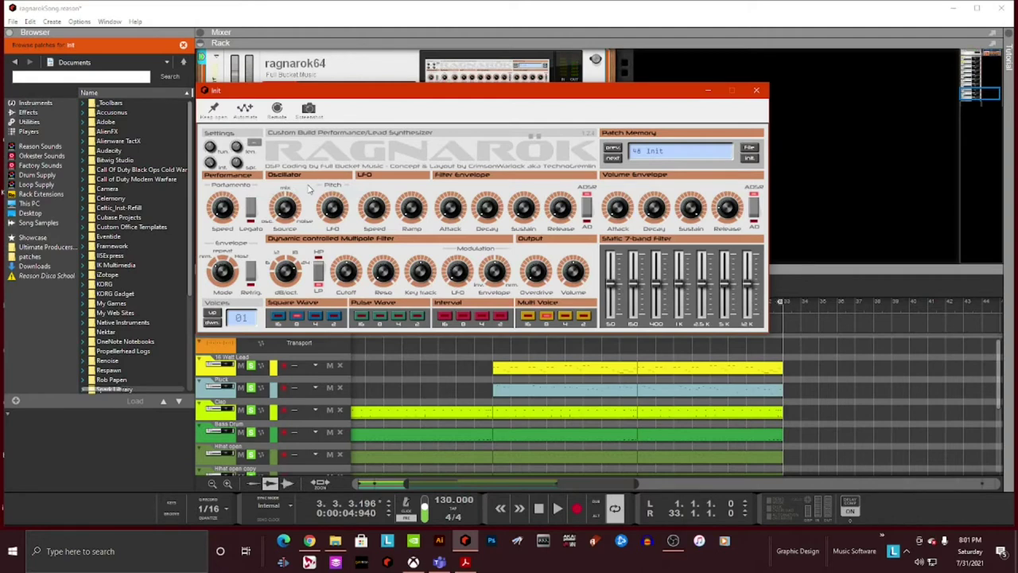
left_click(248, 148)
left_click(266, 205)
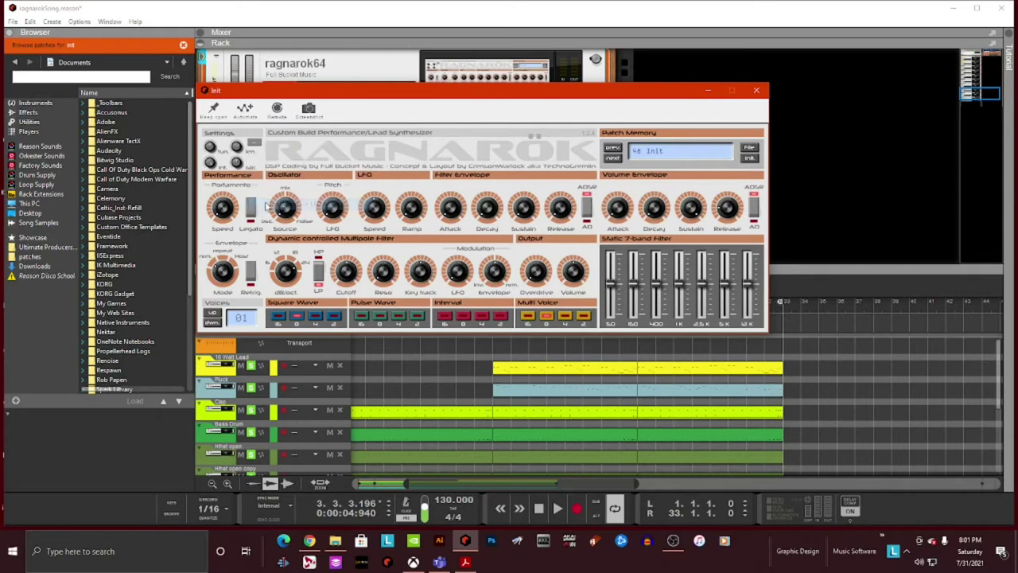
left_click(249, 137)
left_click(265, 196)
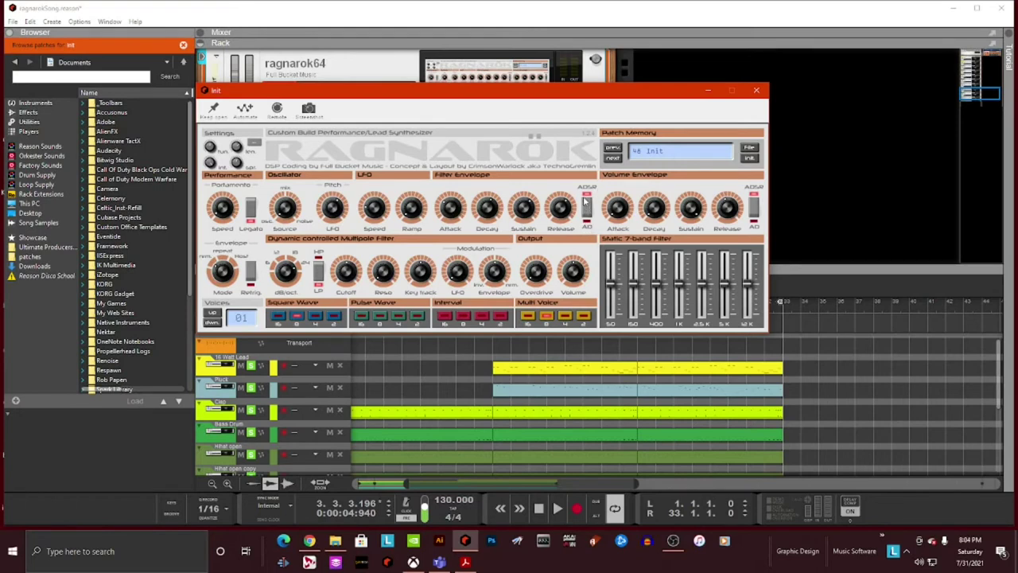
Step: Switch the Filter Envelope to ADSR and back to AD, then request Init for the current program
left_click(586, 215)
left_click(588, 209)
left_click(749, 158)
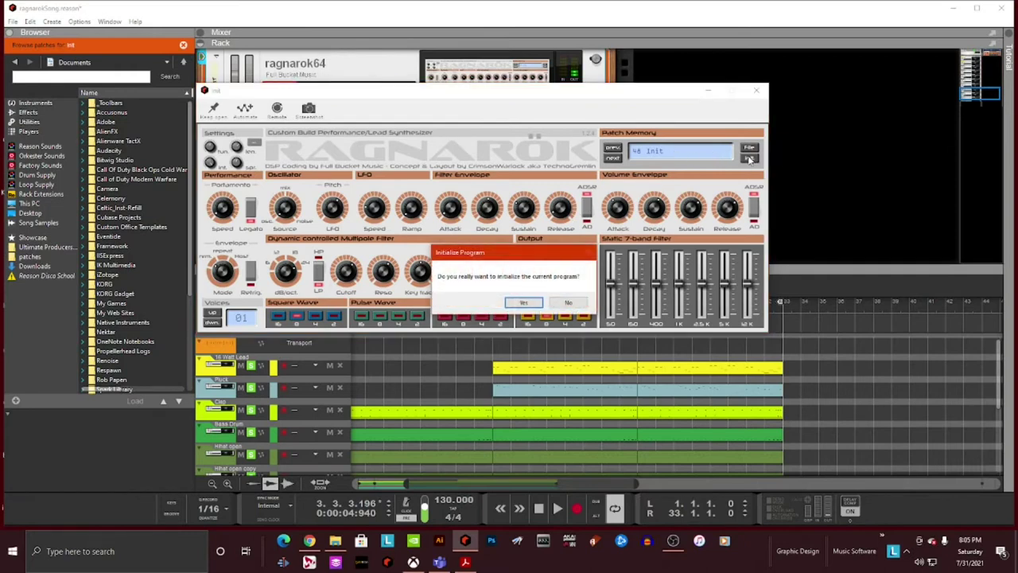
Step: Confirm Yes in the Initialize Program dialog to restore the 48 Init defaults
left_click(524, 302)
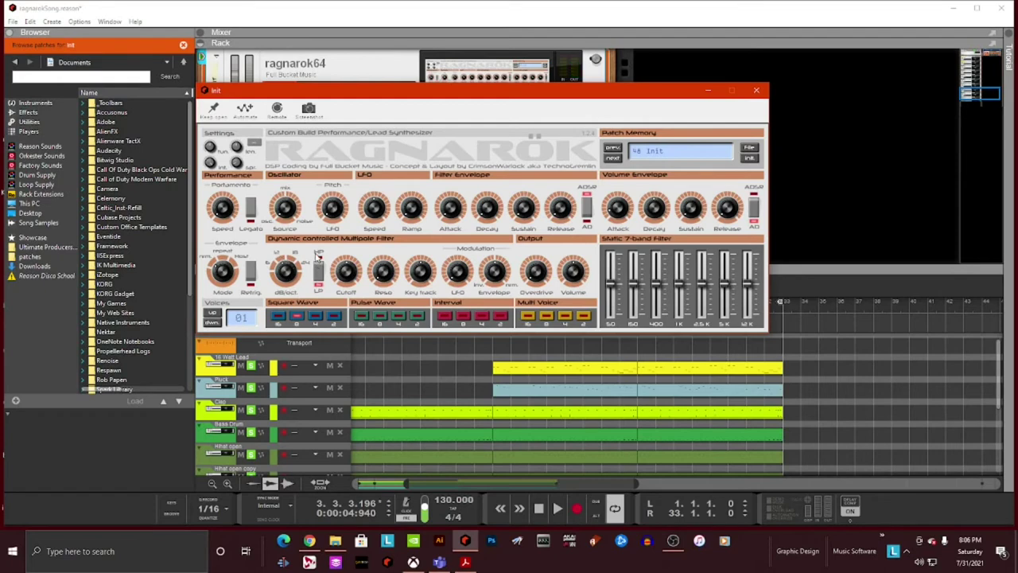
Step: Switch the filter to high-pass and back to low-pass, then flip the envelope Retrig switch
left_click(319, 269)
left_click(317, 271)
left_click(251, 274)
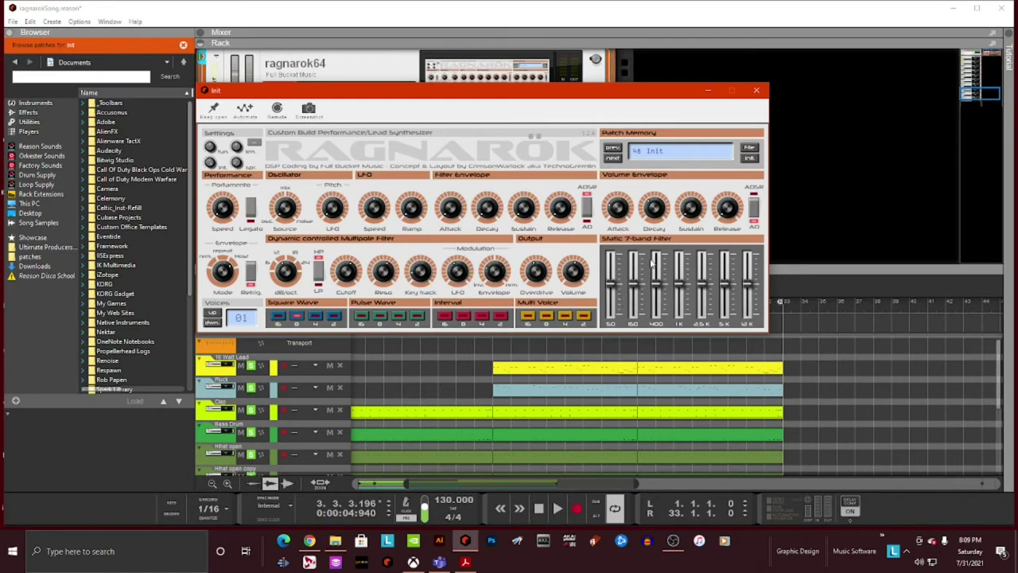
Step: Try cuts and boosts on the 50, 150, 1K, 2.5K, 5K and 12K filter bands
left_click_drag(634, 285, 657, 254)
left_click_drag(613, 287, 614, 309)
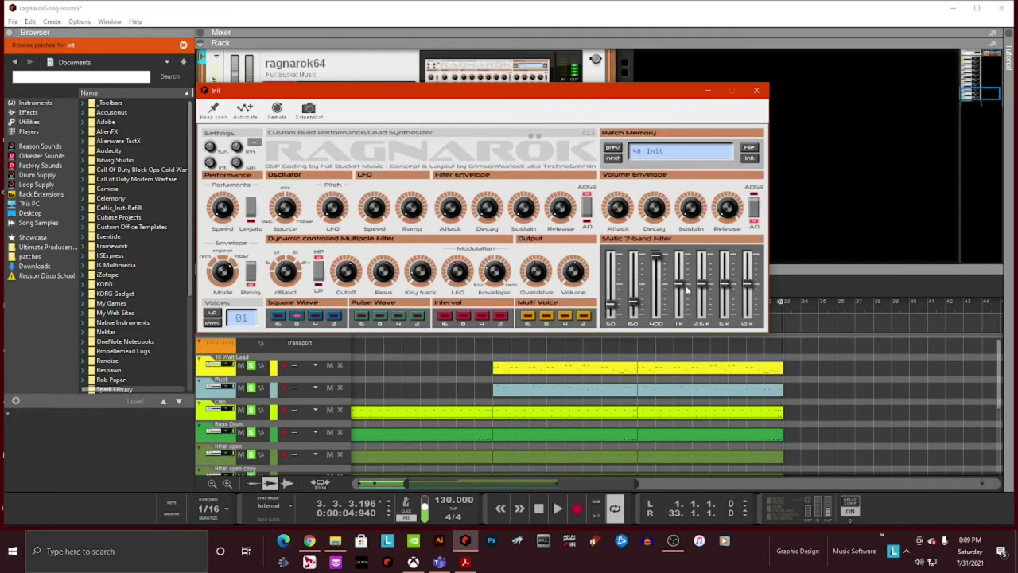
left_click_drag(681, 285, 681, 304)
left_click_drag(748, 284, 723, 319)
left_click_drag(703, 283, 638, 256)
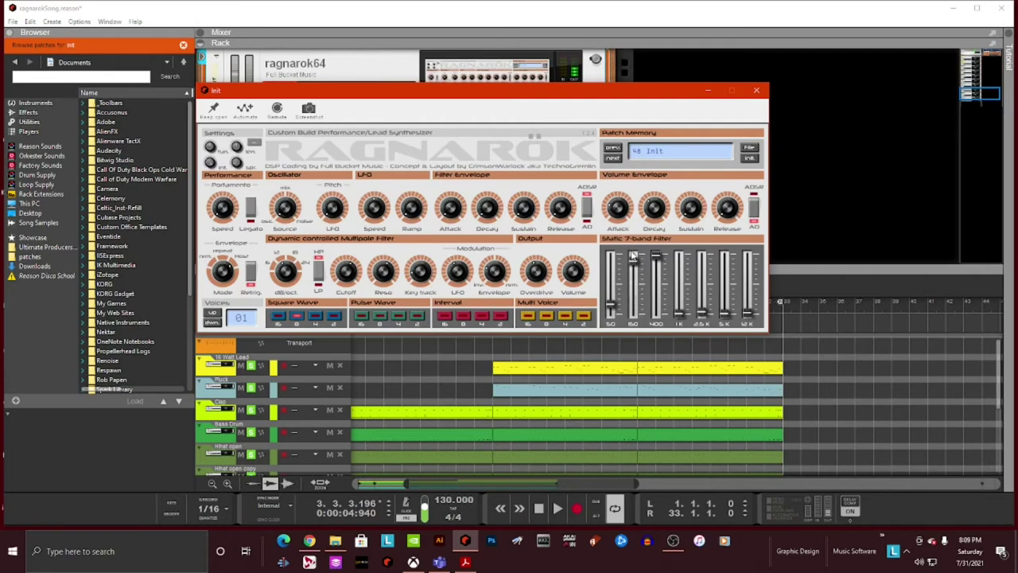
left_click_drag(612, 305, 682, 267)
Step: Initialize the program, then raise 50, 150, 400, 1K, set 12K halfway, and fully cut 2.5K and 5K
left_click(524, 304)
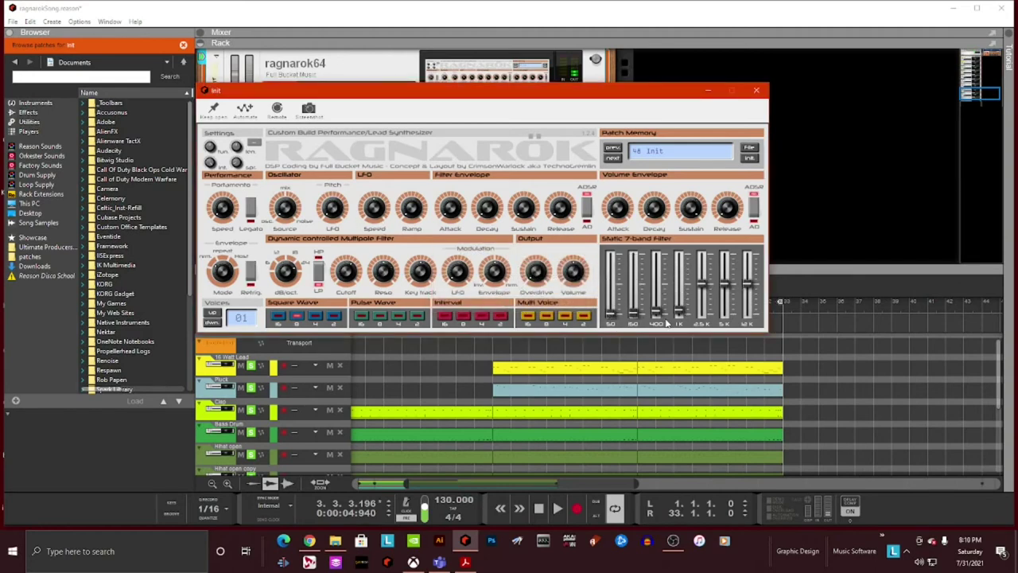
left_click_drag(747, 283, 750, 248)
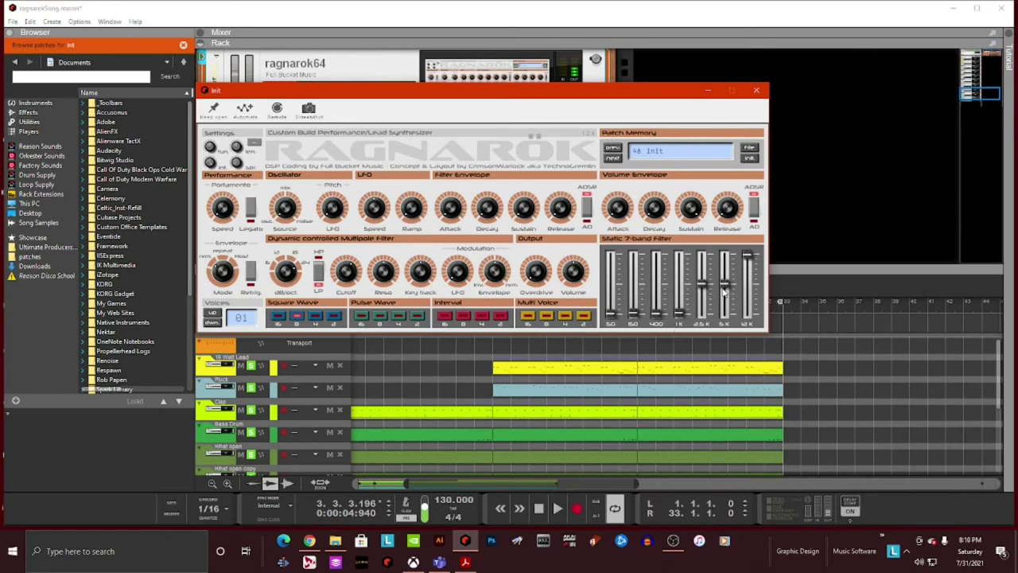
left_click_drag(724, 286, 680, 274)
left_click_drag(656, 317, 655, 262)
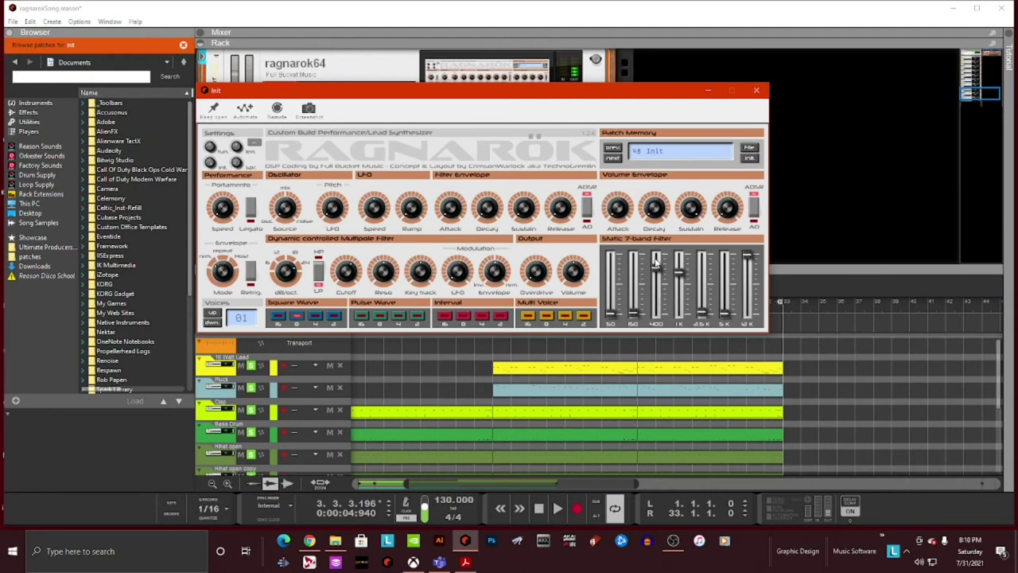
left_click_drag(637, 313, 636, 273)
left_click_drag(746, 258, 728, 291)
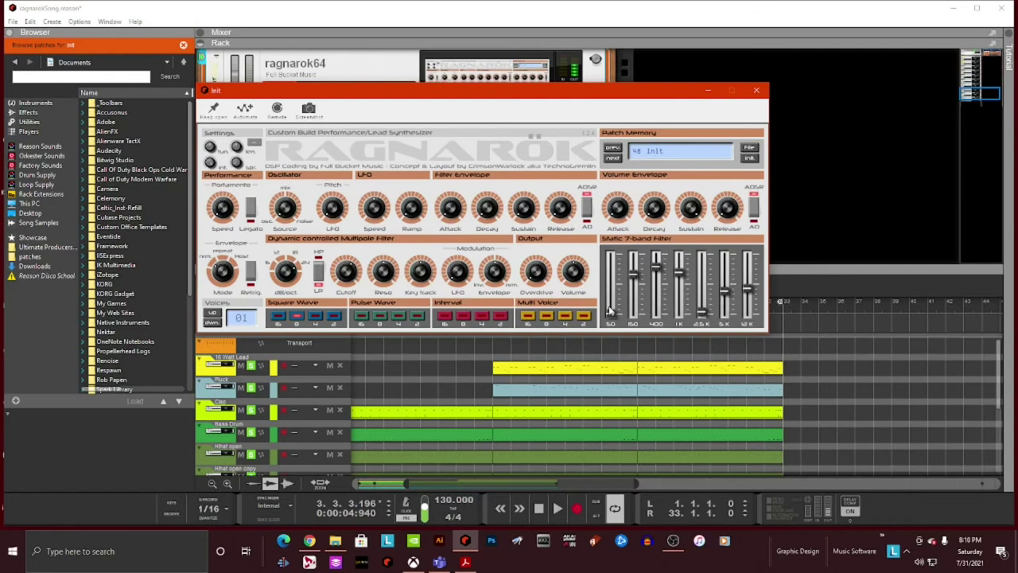
left_click_drag(610, 313, 606, 273)
left_click_drag(613, 277, 633, 286)
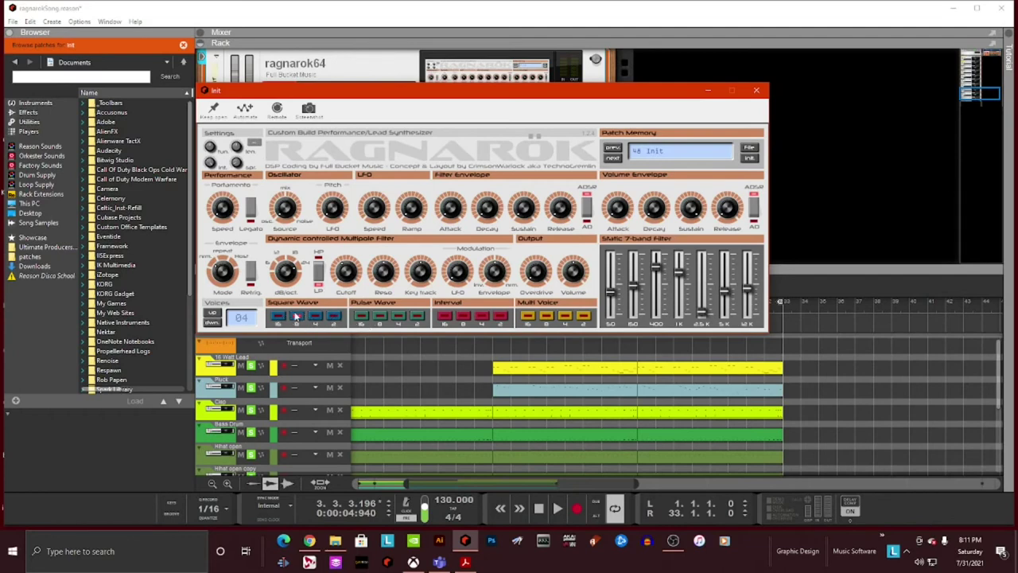
Step: Audition the first, second and third Square Wave footages by toggling them on and off
left_click(295, 316)
left_click(310, 320)
left_click(311, 321)
left_click(299, 319)
left_click(296, 316)
left_click(278, 316)
left_click(312, 316)
Step: Set Multi Voice to 8, pick the second Square Wave footage, and close the Ragnarok panel
left_click(548, 317)
left_click(297, 318)
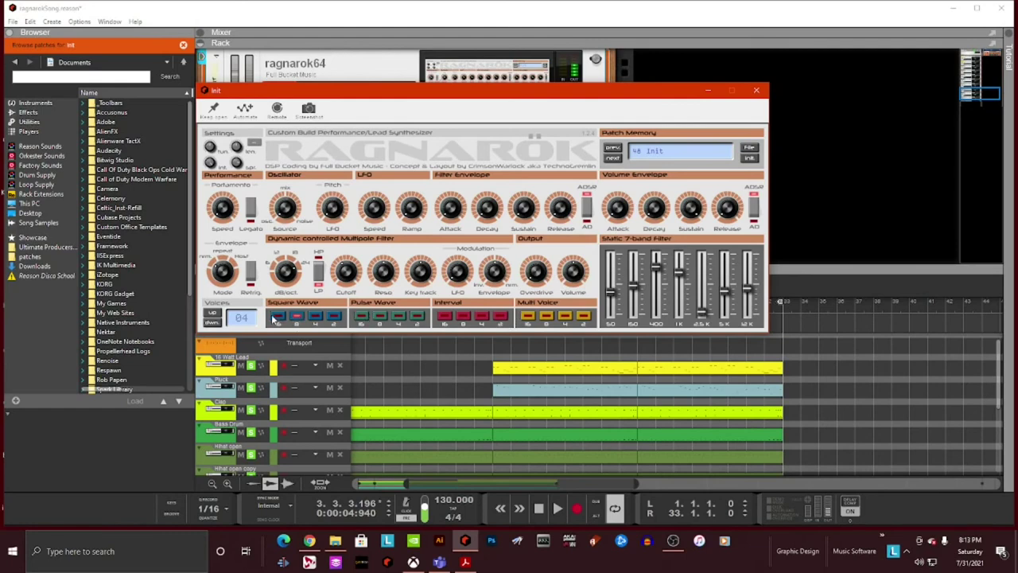
left_click(755, 92)
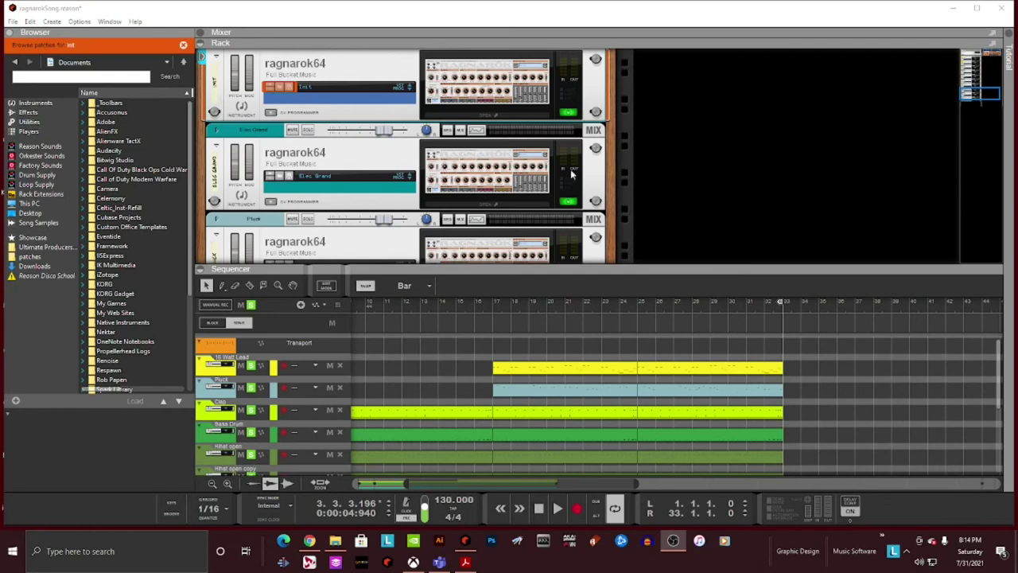
Step: Fold the Elec Grand, Pluck, Init, Rust-O-Wobble, Pluck and Hihat open copy devices into strips
left_click(216, 148)
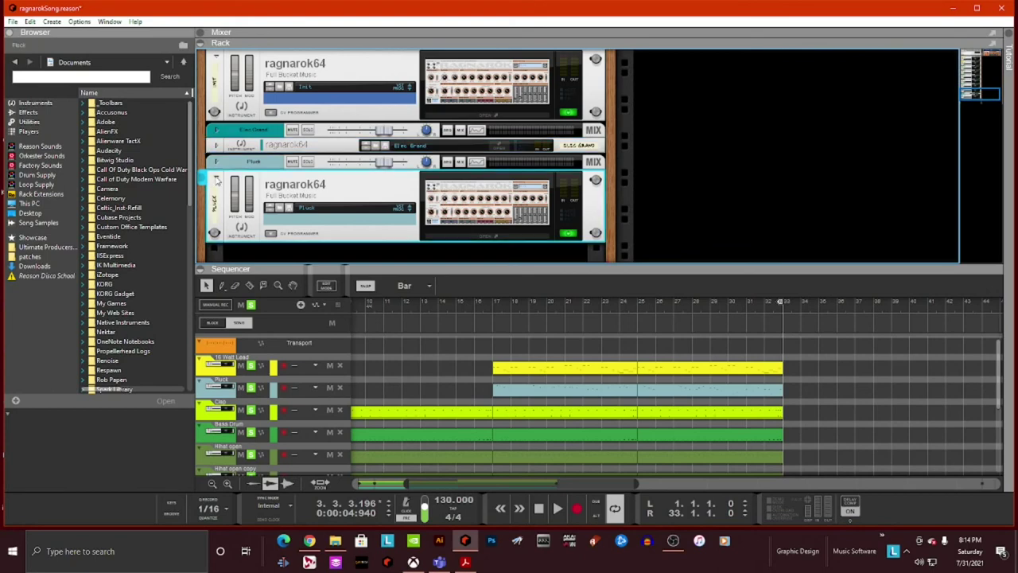
left_click(216, 165)
scroll(219, 170, "up", 3)
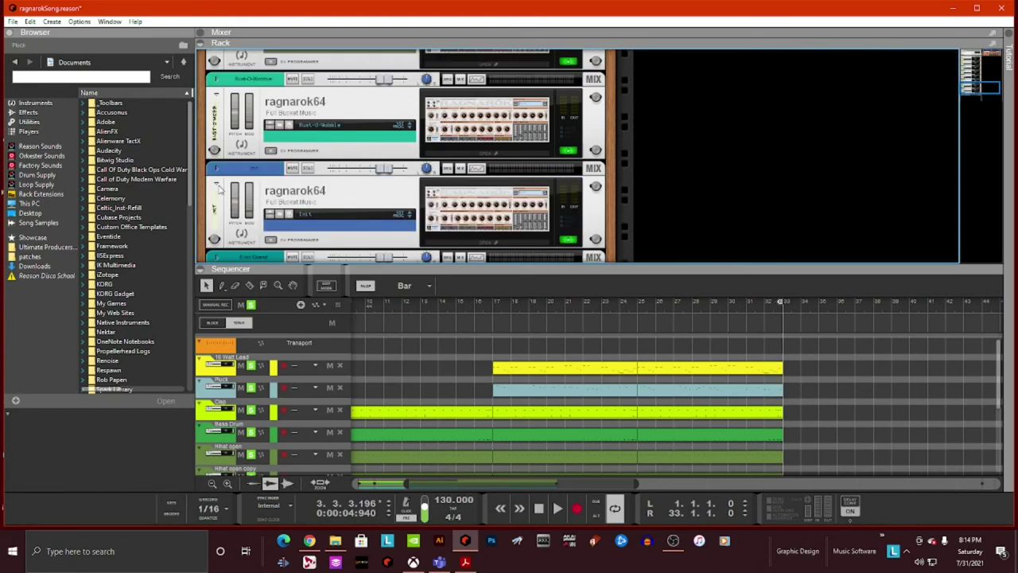
left_click(220, 188)
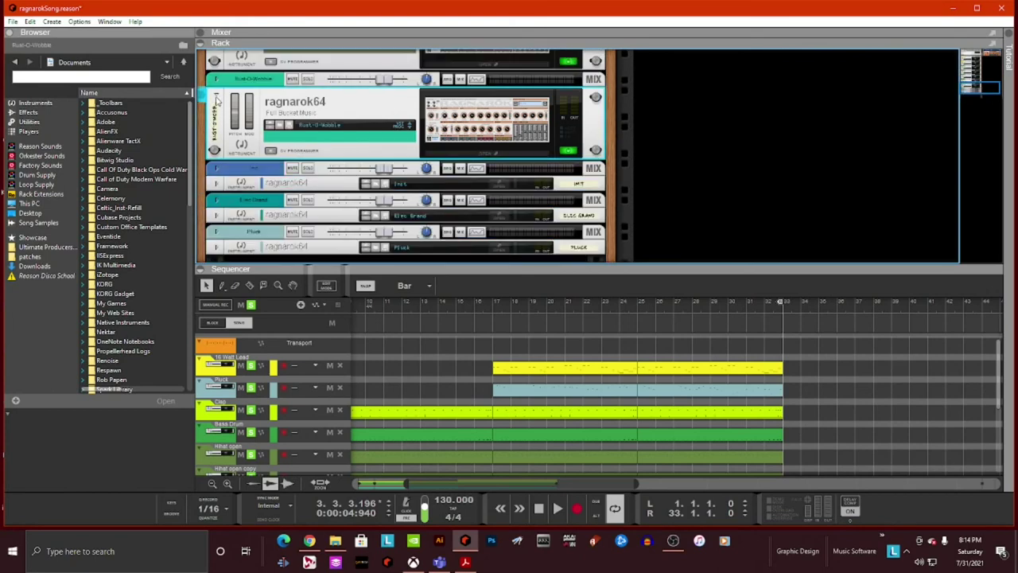
left_click(216, 99)
scroll(219, 127, "up", 3)
left_click(217, 133)
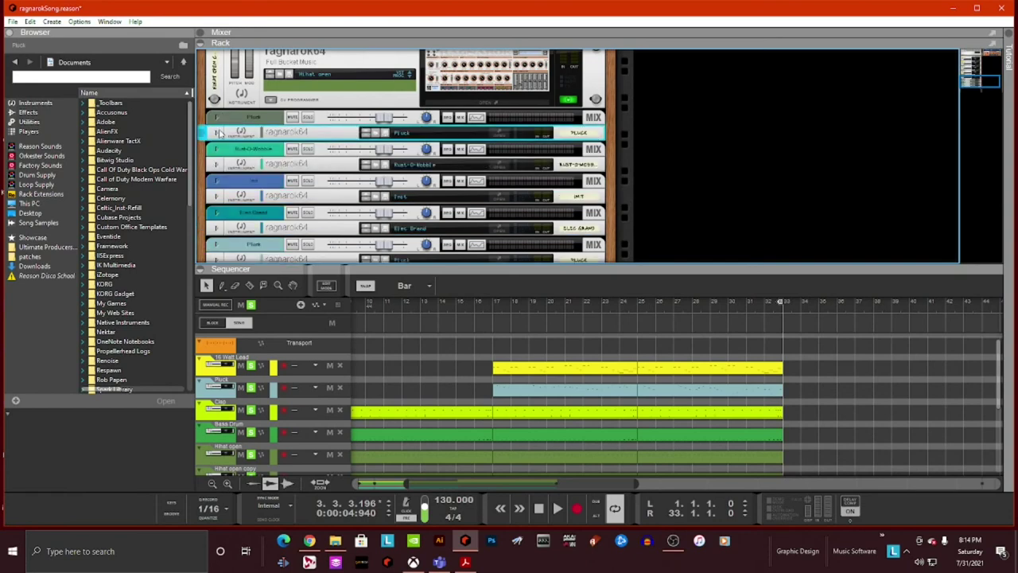
scroll(223, 125, "up", 3)
left_click(219, 173)
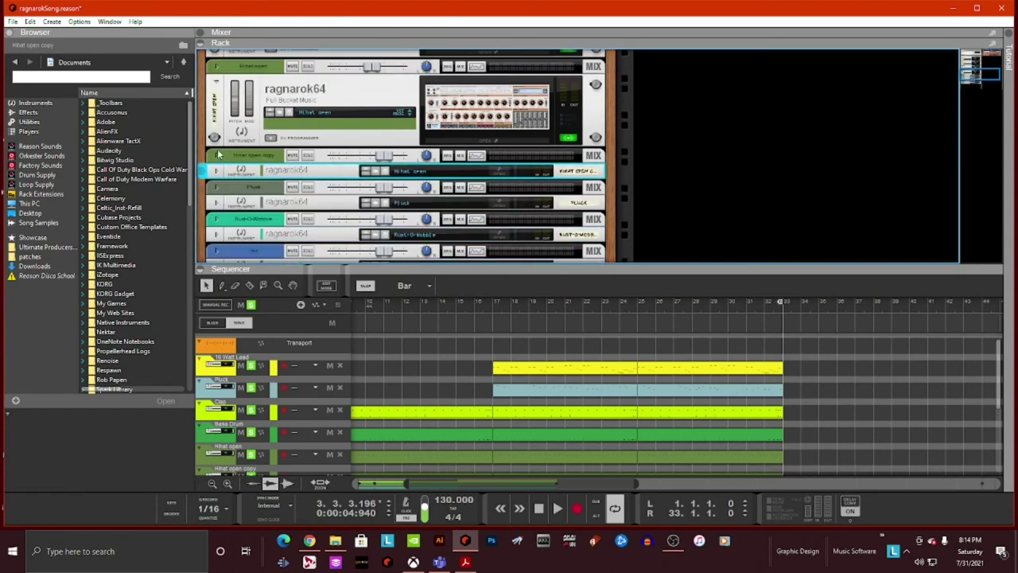
Step: Fold the Hihat open, Clap and 16 Watt Lead devices, then start song playback
left_click(217, 86)
scroll(226, 108, "up", 3)
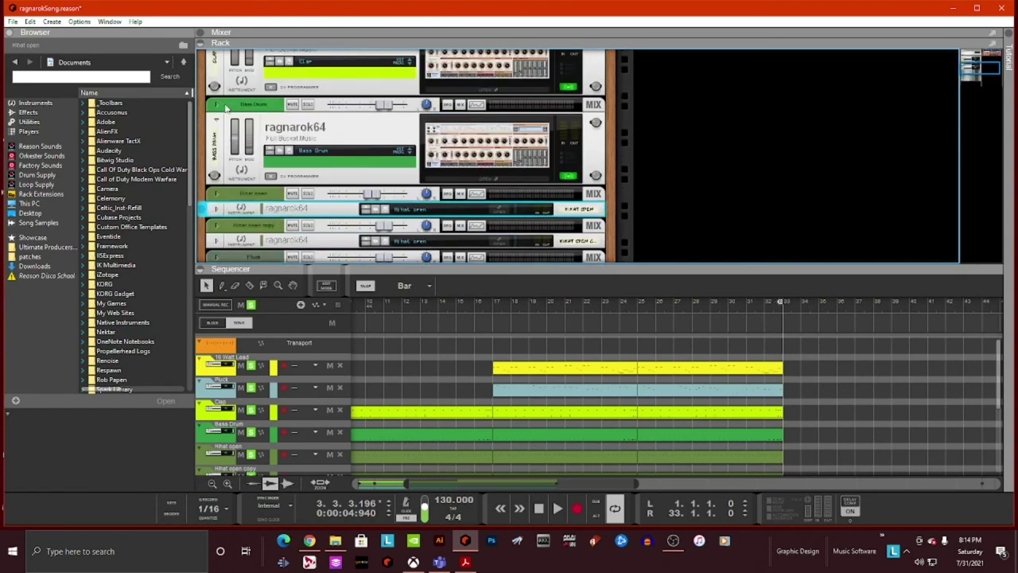
left_click(219, 121)
scroll(223, 136, "up", 3)
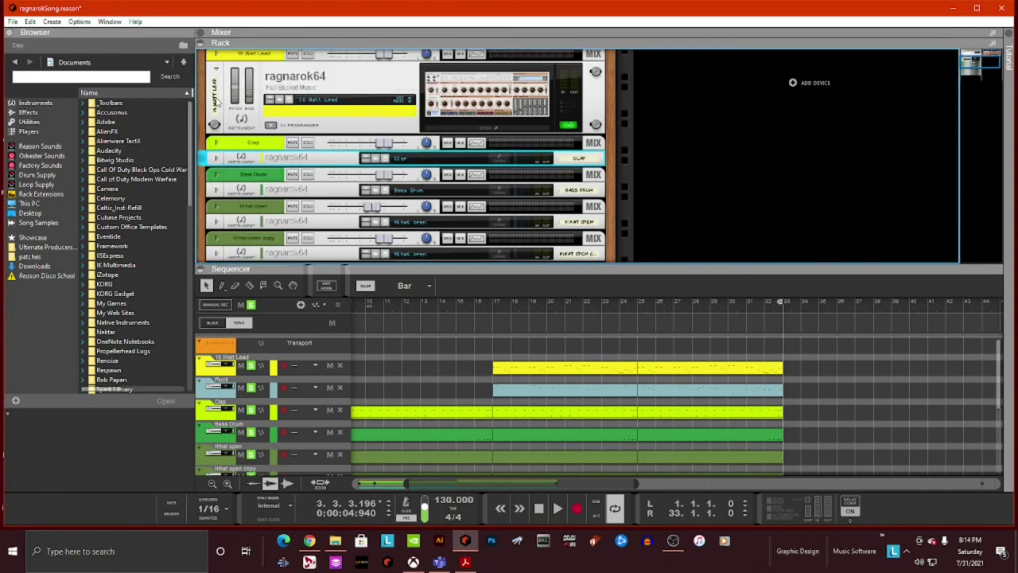
left_click(217, 72)
left_click(217, 71)
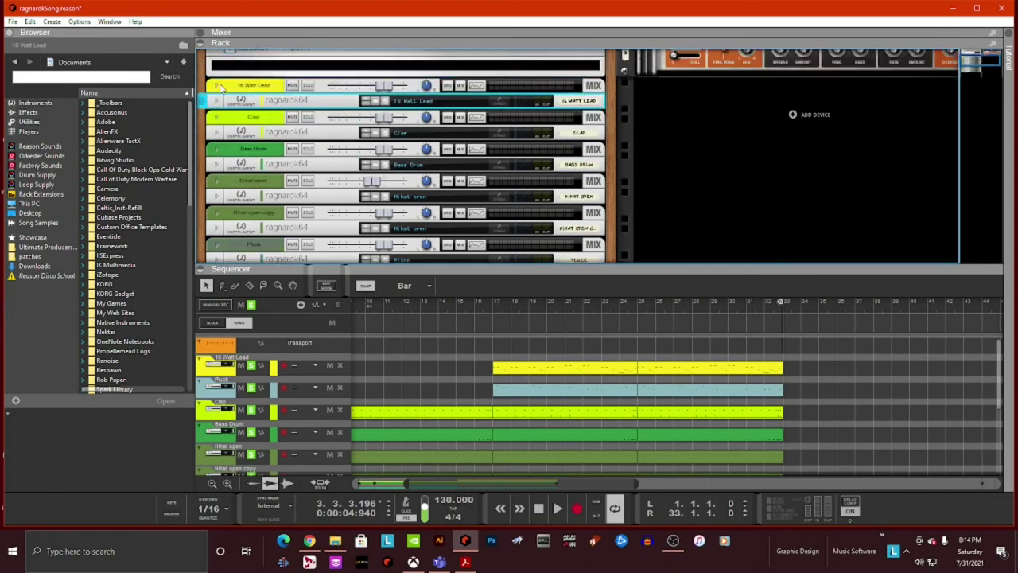
scroll(230, 104, "up", 3)
scroll(243, 115, "down", 3)
scroll(242, 118, "down", 6)
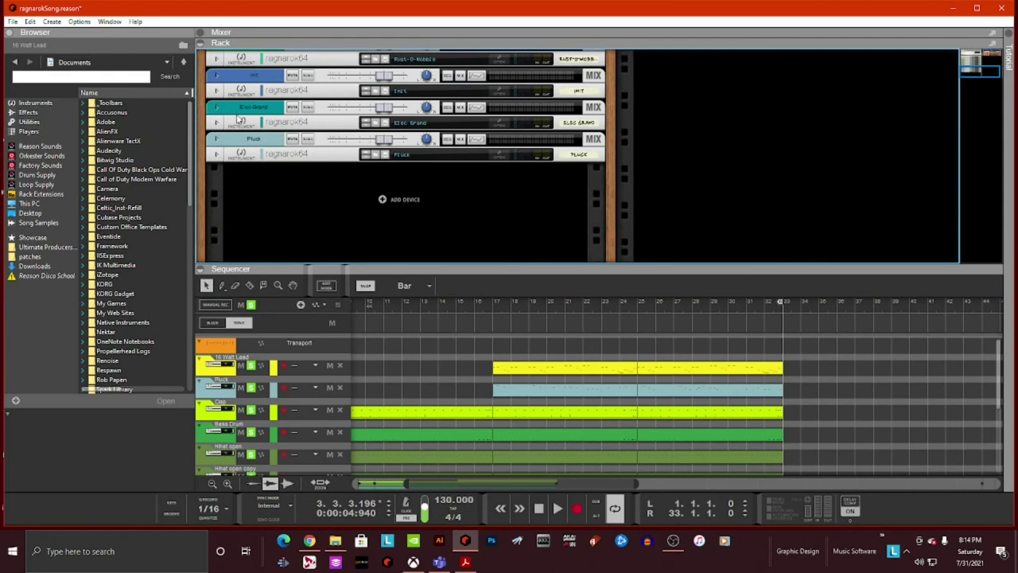
scroll(243, 119, "up", 3)
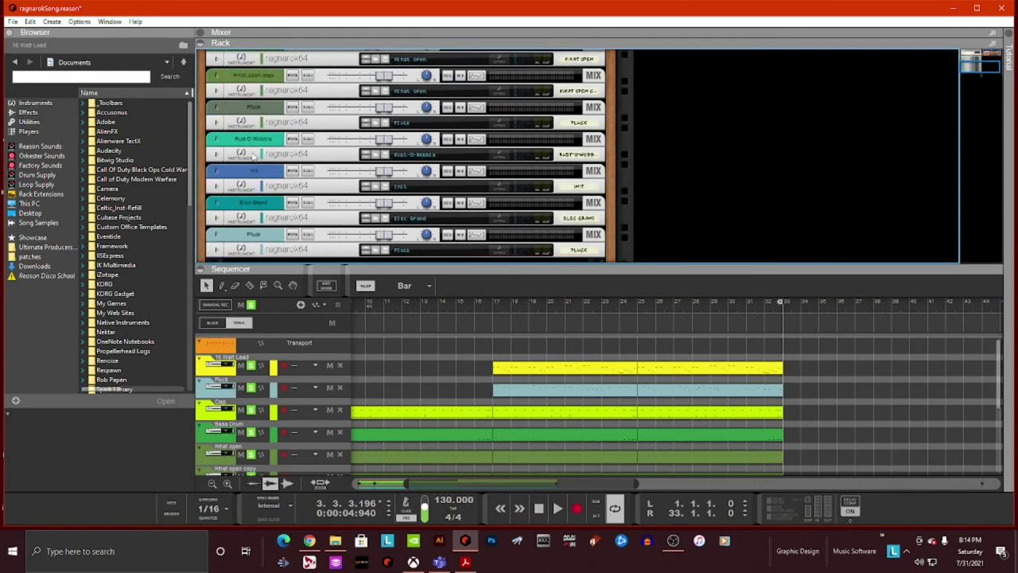
scroll(312, 96, "up", 3)
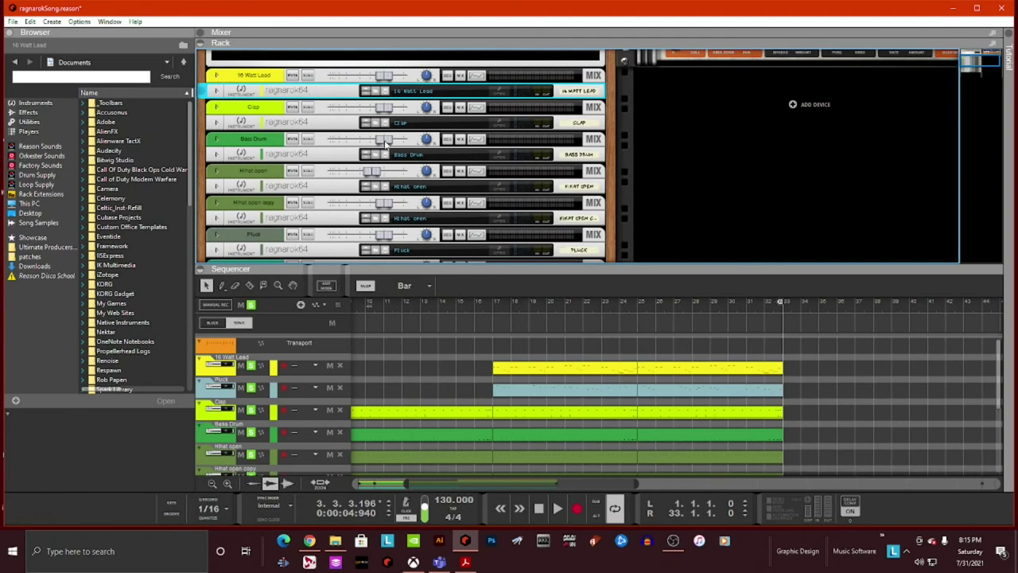
key("space")
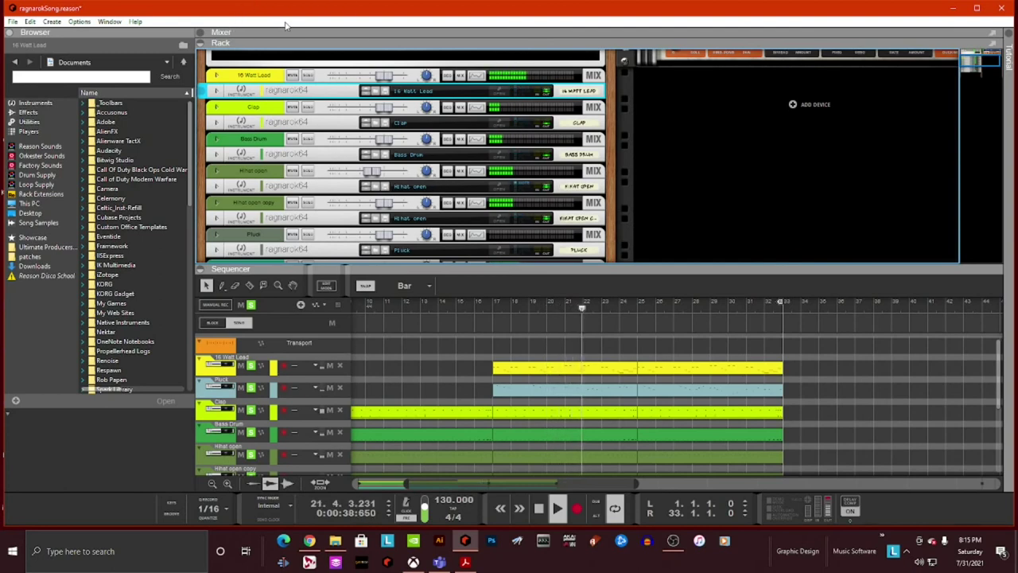
Step: Pull the Pluck channel's level fader down to about -5.5 dB during playback
scroll(433, 144, "down", 10)
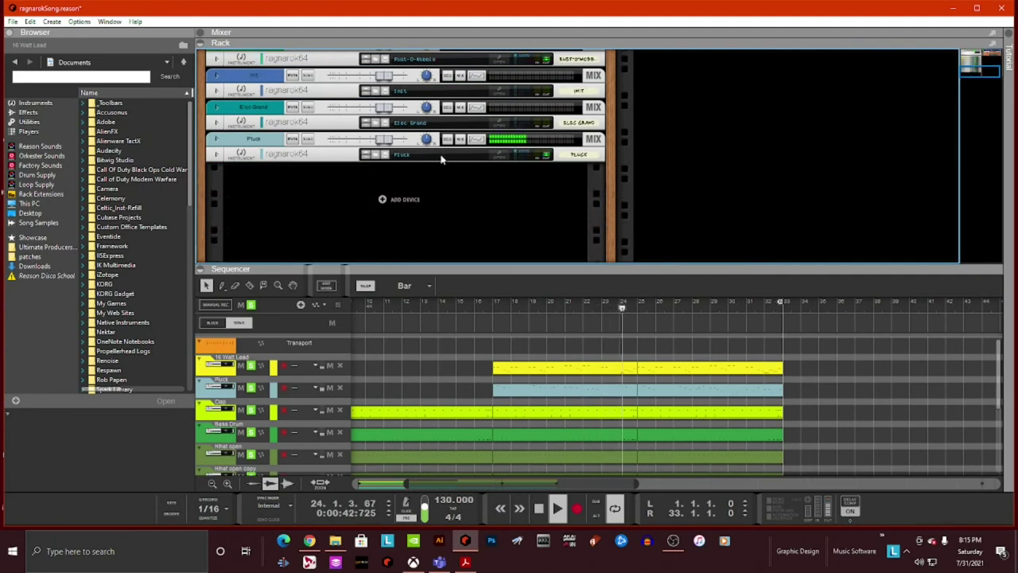
left_click_drag(383, 140, 371, 140)
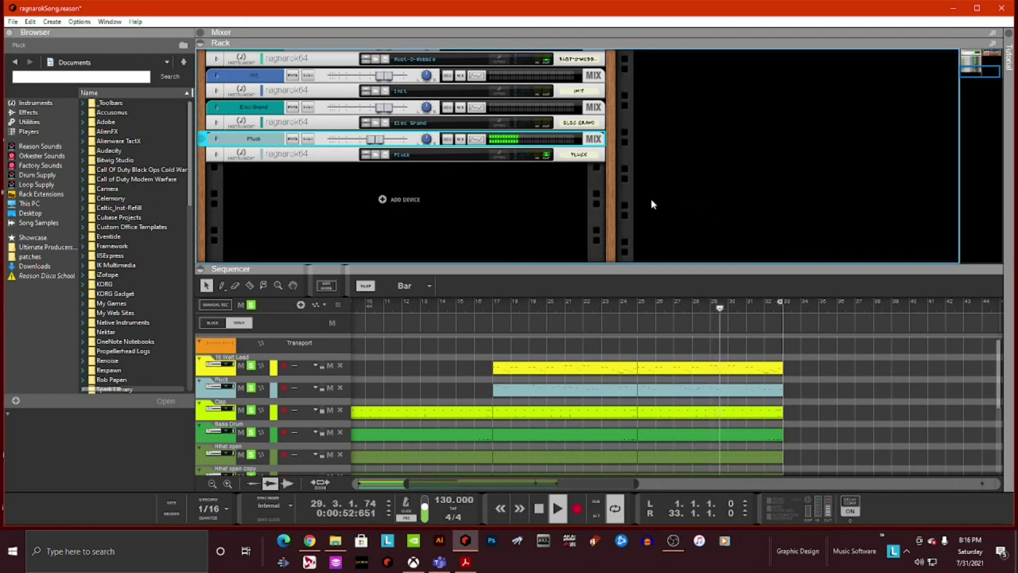
mouse_move(374, 141)
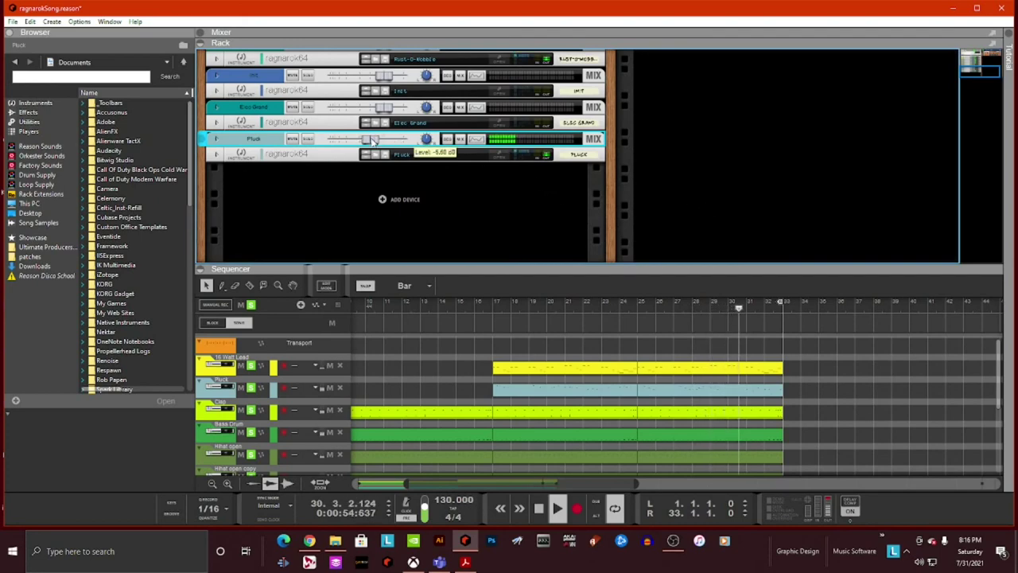